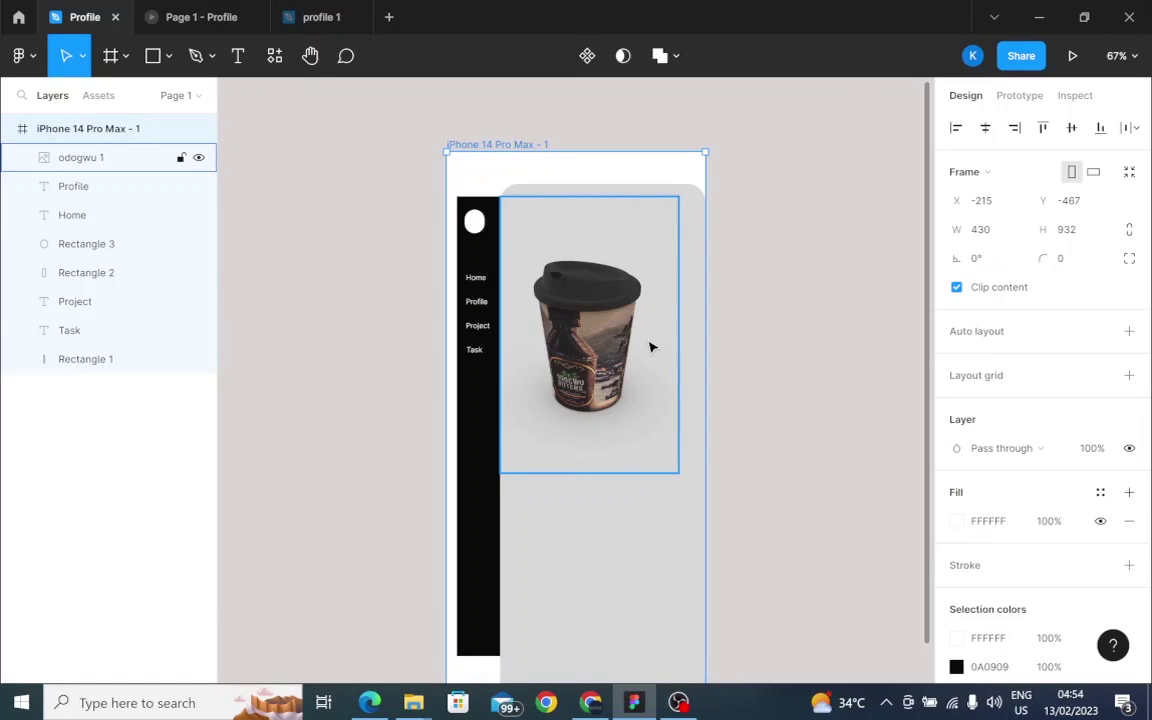
Scroll down in Figma to find the odogwu 1 cup image layer.
{"action": "scroll", "coordinate": [650, 347], "scroll_direction": "down", "scroll_amount": 1}
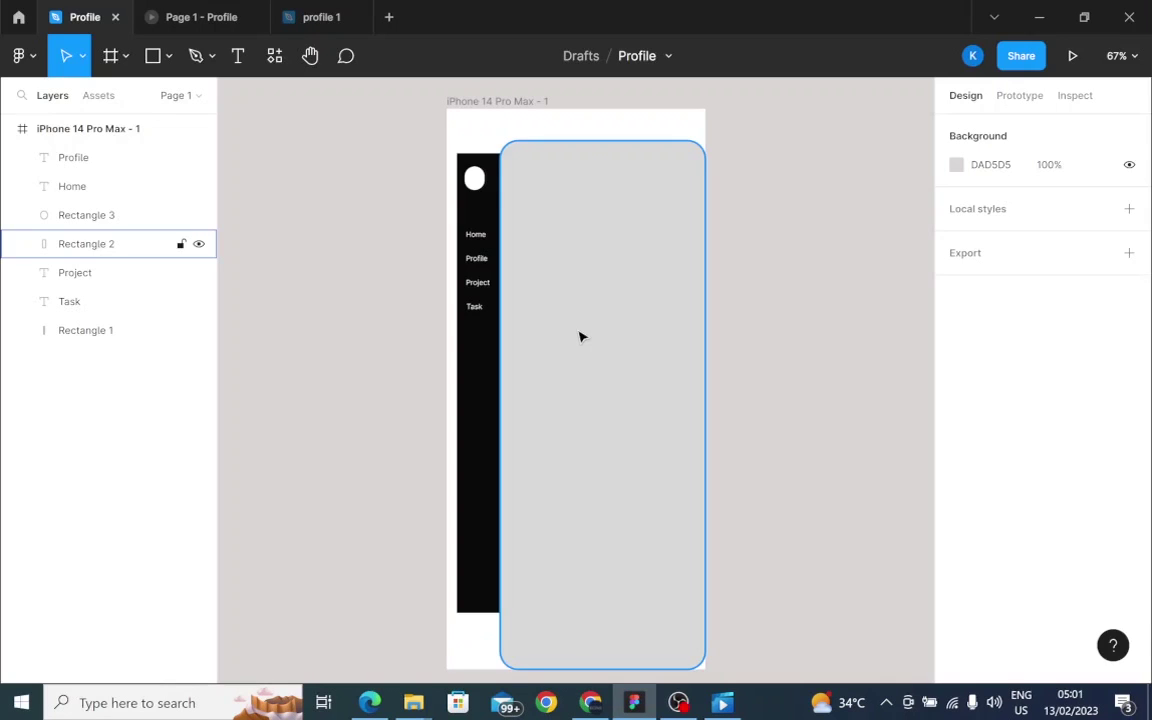
Run the Vectary 3D Elements plugin from Rectangle 2's Plugins context menu.
{"action": "right_click", "coordinate": [593, 332]}
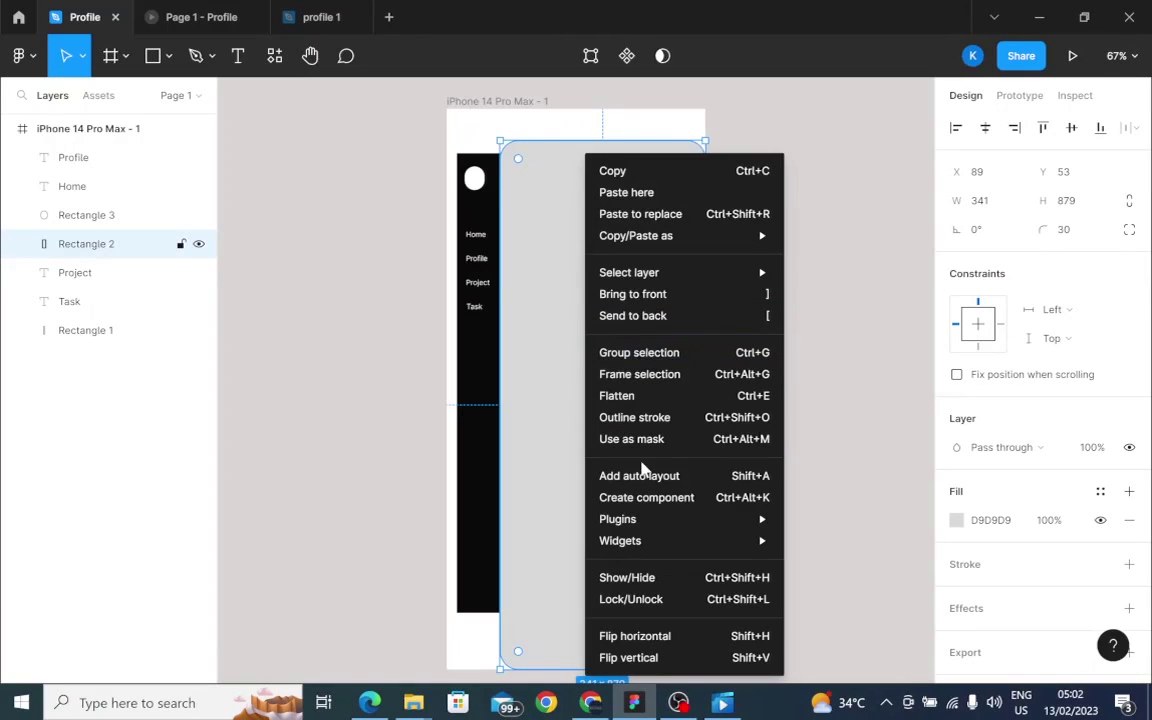
{"action": "mouse_move", "coordinate": [650, 521]}
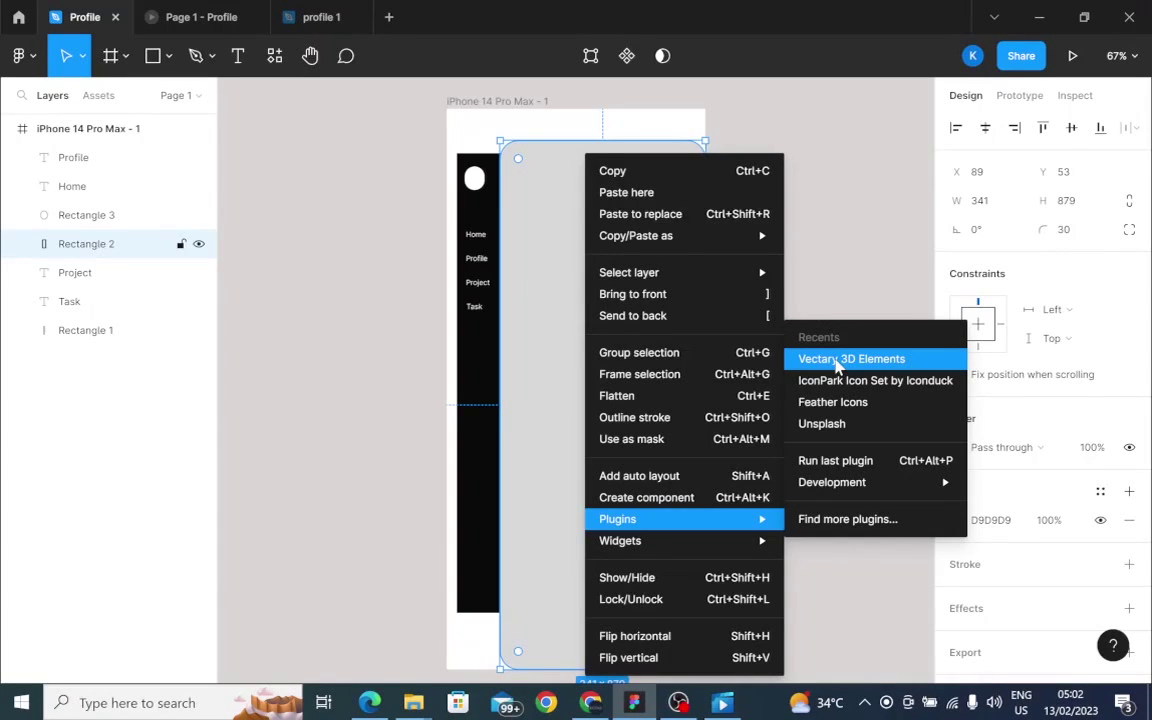
{"action": "left_click", "coordinate": [838, 362]}
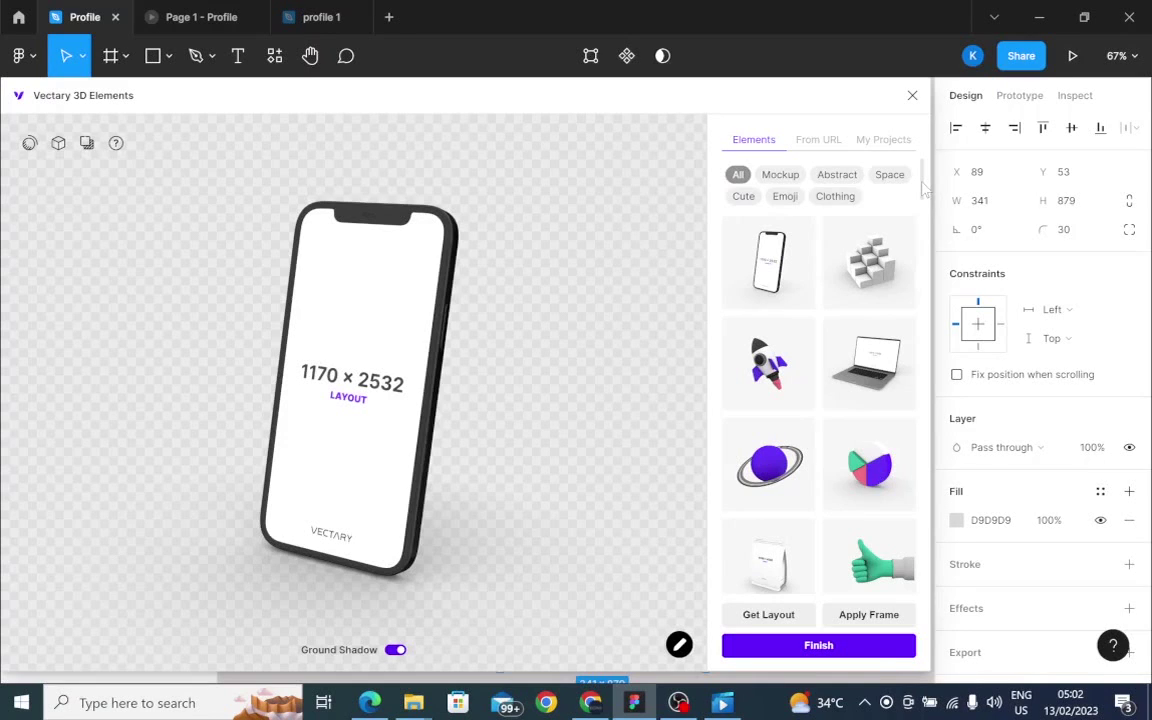
Load the coffee cup from the Elements list, then orbit and zoom its preview.
{"action": "left_click_drag", "start_coordinate": [924, 185], "coordinate": [945, 445]}
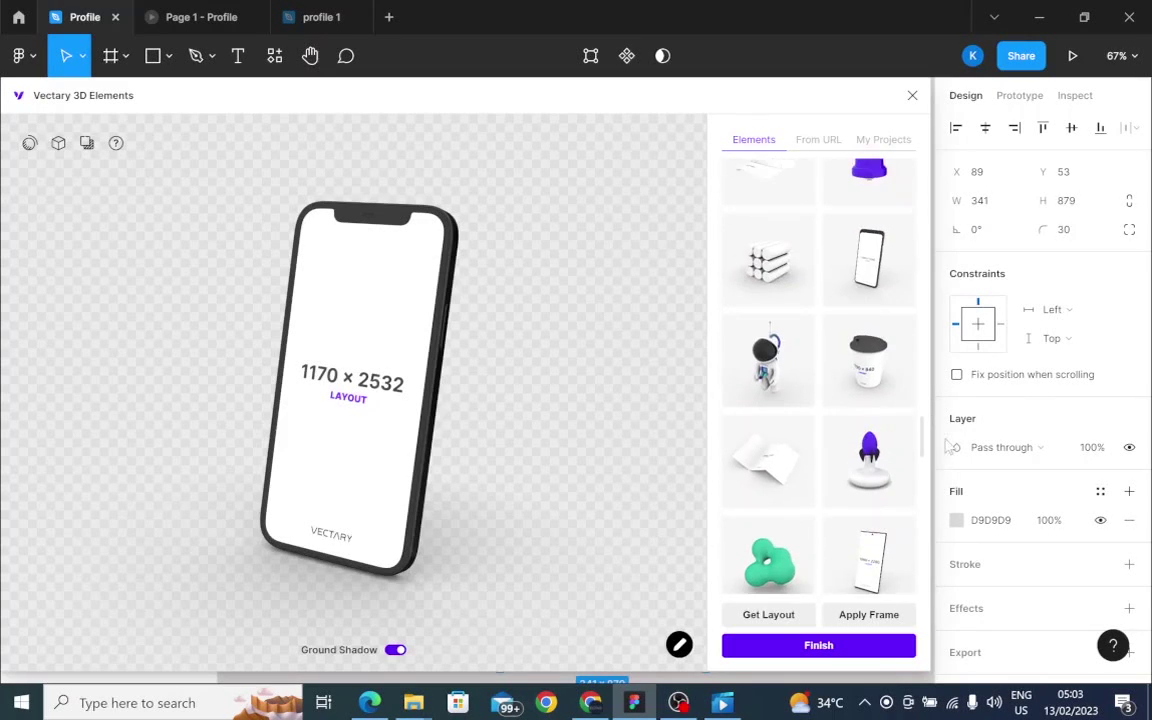
{"action": "left_click", "coordinate": [884, 374]}
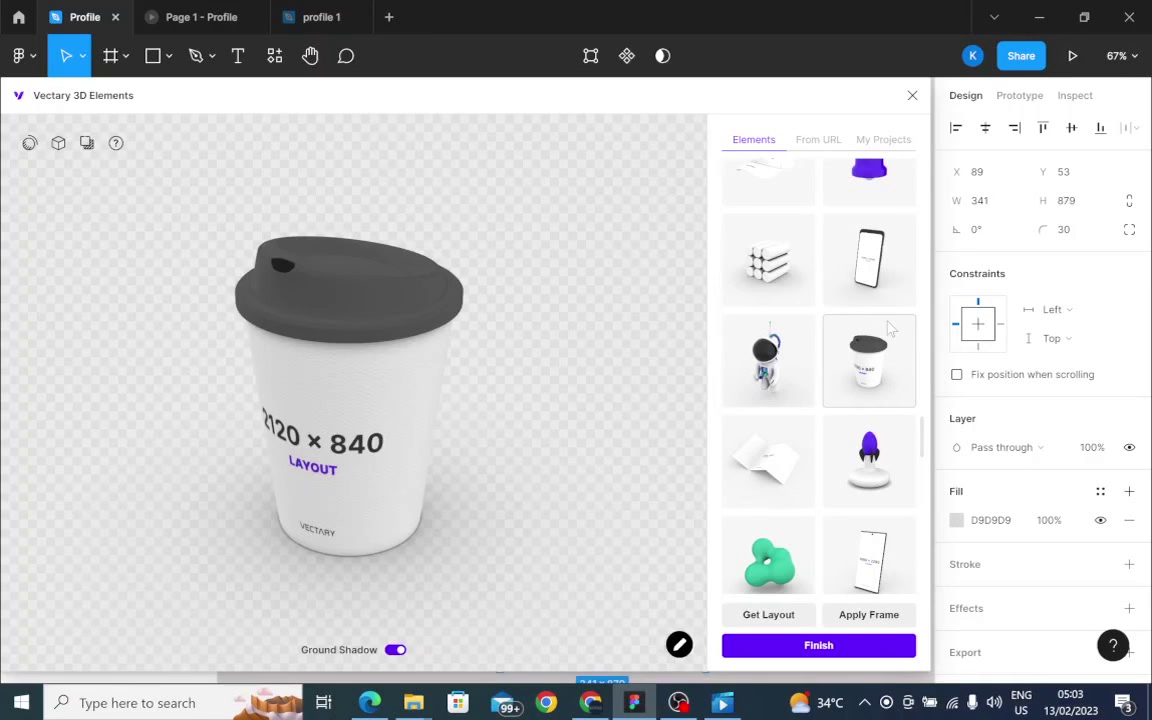
{"action": "left_click_drag", "start_coordinate": [337, 345], "coordinate": [383, 381]}
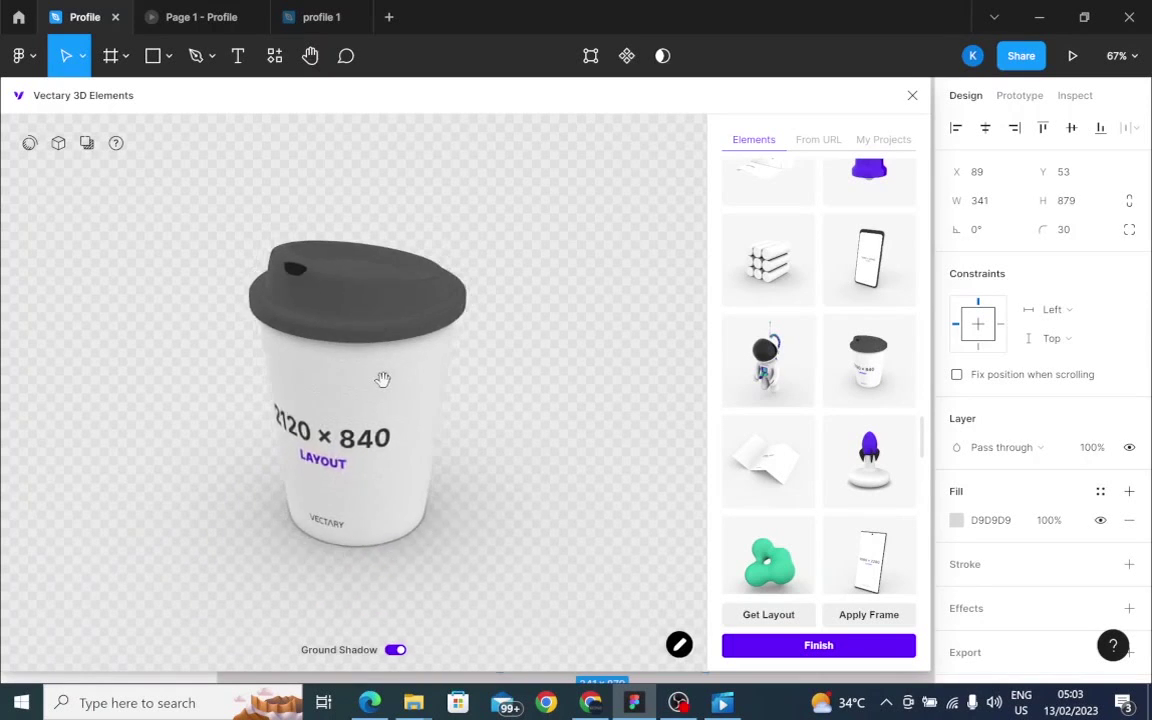
{"action": "scroll", "coordinate": [380, 379], "scroll_direction": "up", "scroll_amount": 5}
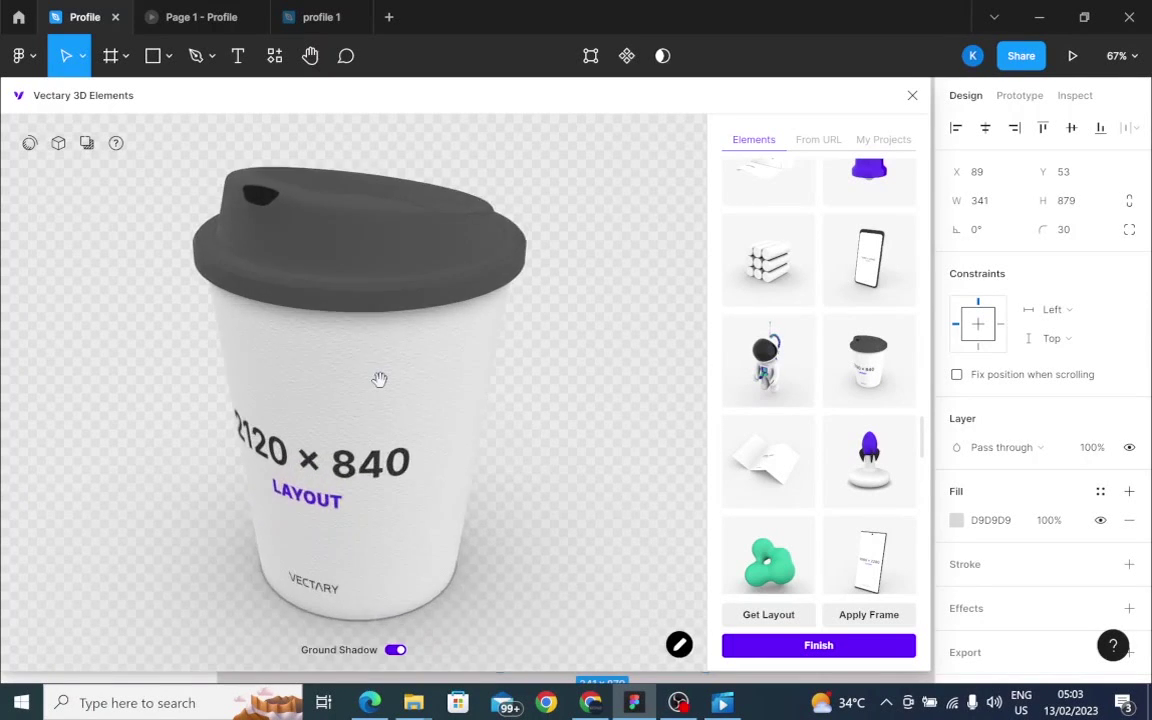
{"action": "scroll", "coordinate": [380, 379], "scroll_direction": "down", "scroll_amount": 5}
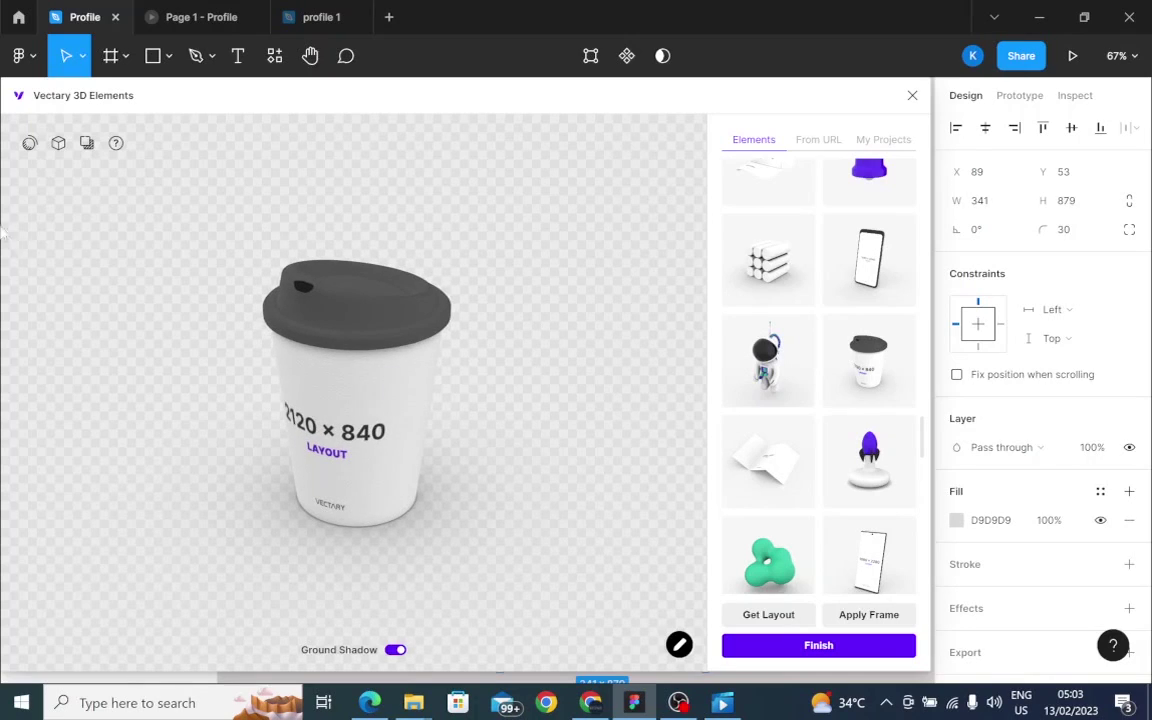
Raise lighting intensity to 161%, briefly trying Cloud Layers before returning to Studio 03.
{"action": "left_click", "coordinate": [30, 145]}
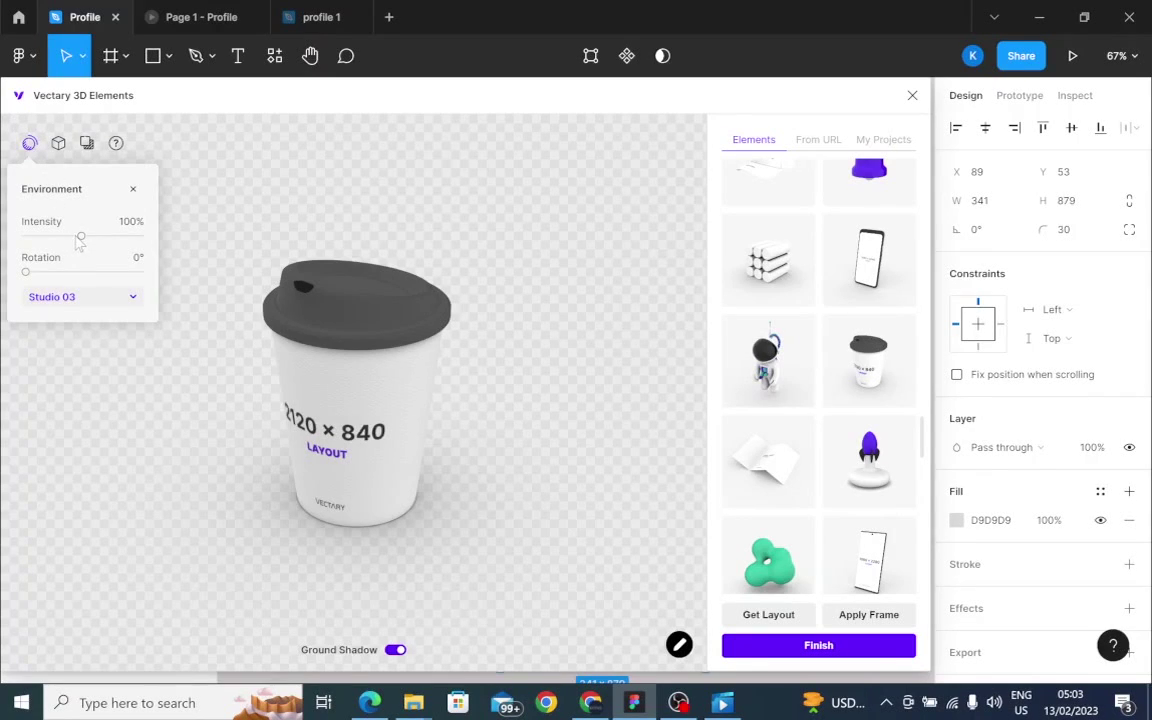
{"action": "left_click_drag", "start_coordinate": [82, 244], "coordinate": [115, 250]}
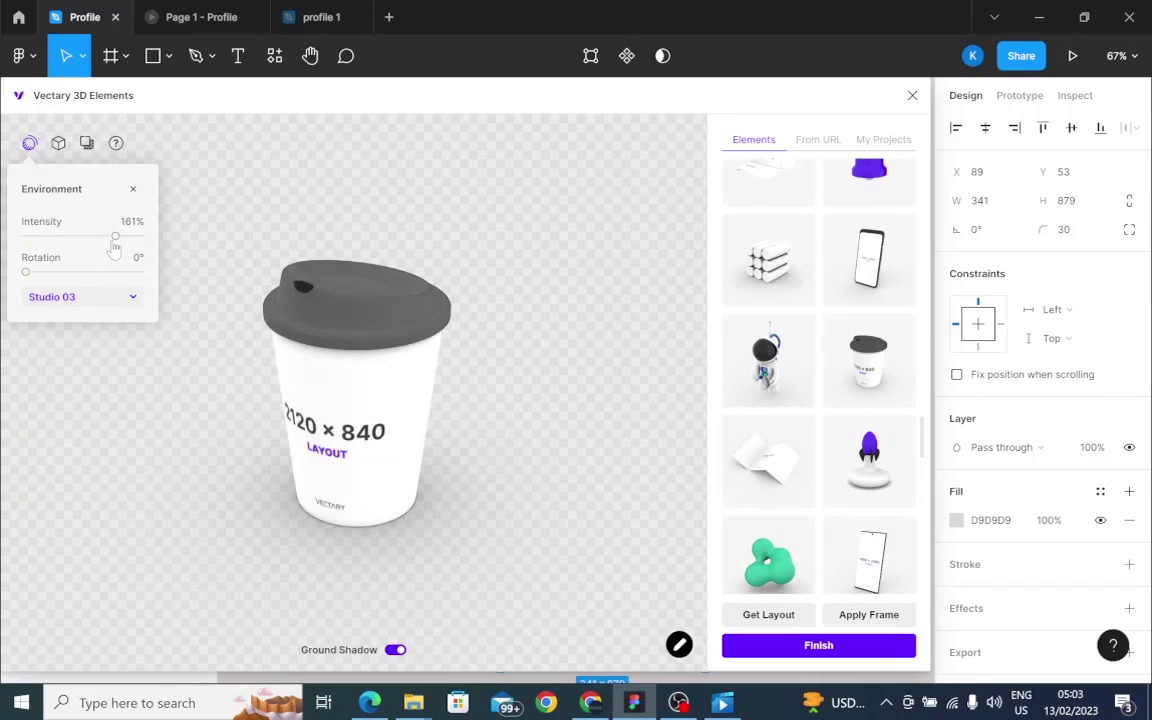
{"action": "left_click", "coordinate": [62, 300]}
{"action": "left_click", "coordinate": [62, 300]}
{"action": "left_click", "coordinate": [62, 300]}
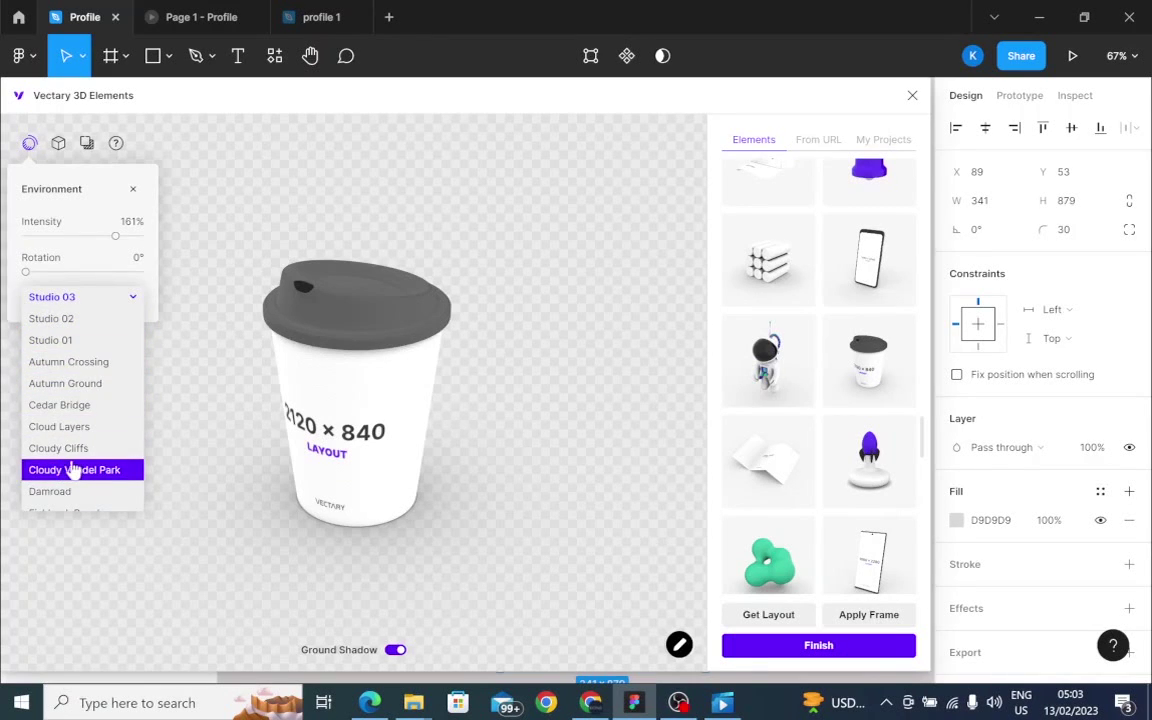
{"action": "left_click", "coordinate": [60, 428]}
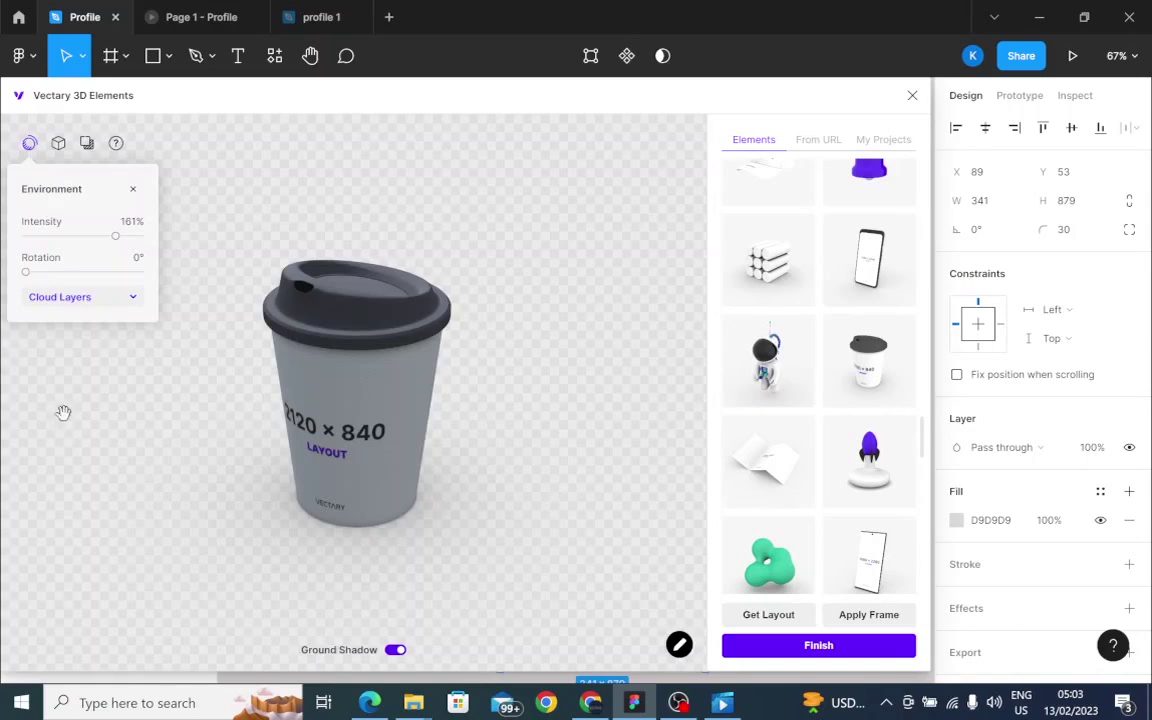
{"action": "left_click", "coordinate": [80, 296]}
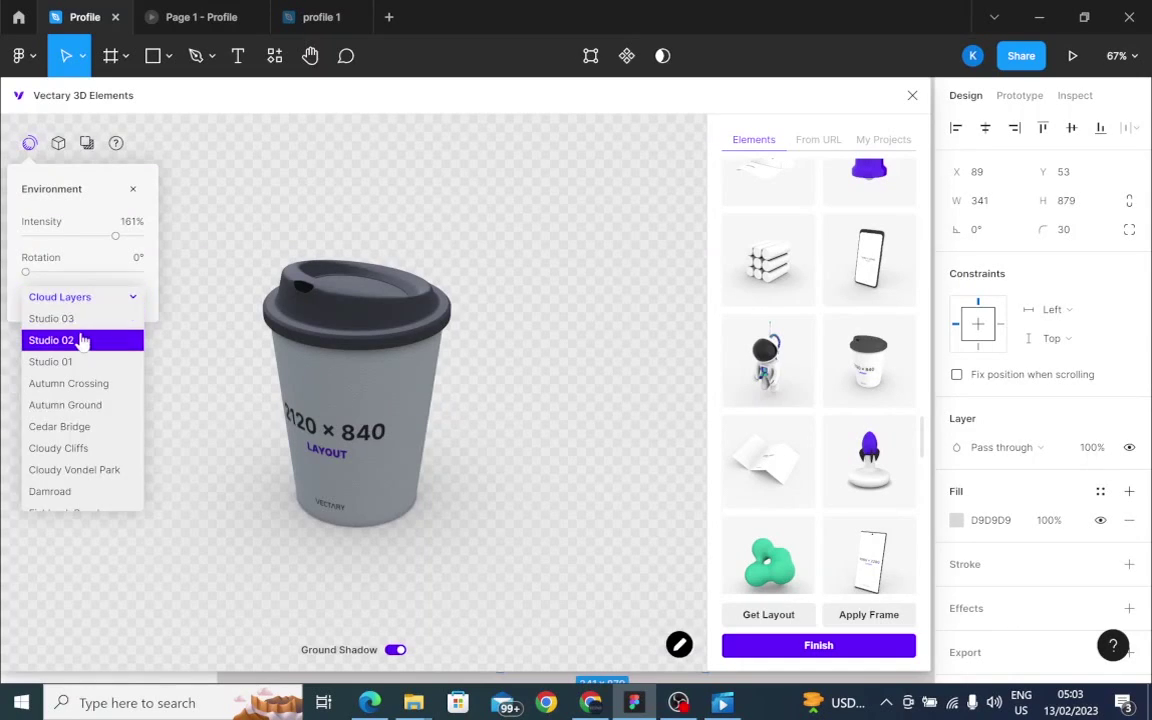
{"action": "left_click", "coordinate": [60, 318]}
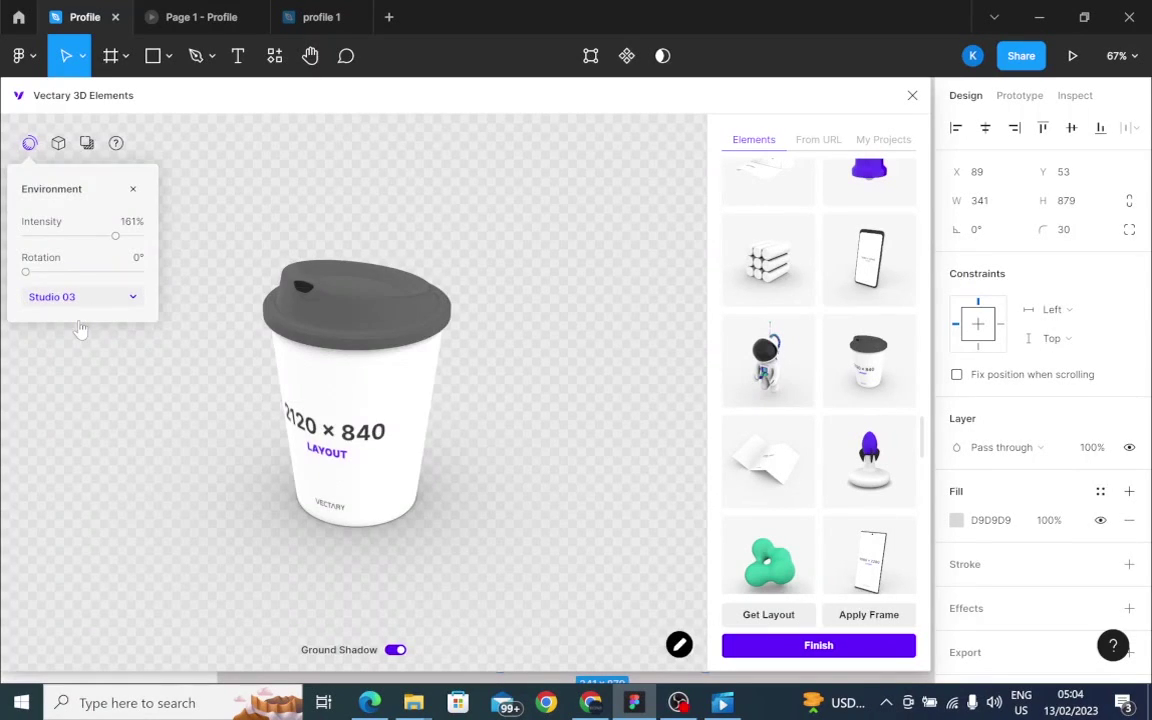
Set the Lid part's material colour to black in Material Settings.
{"action": "left_click", "coordinate": [59, 145]}
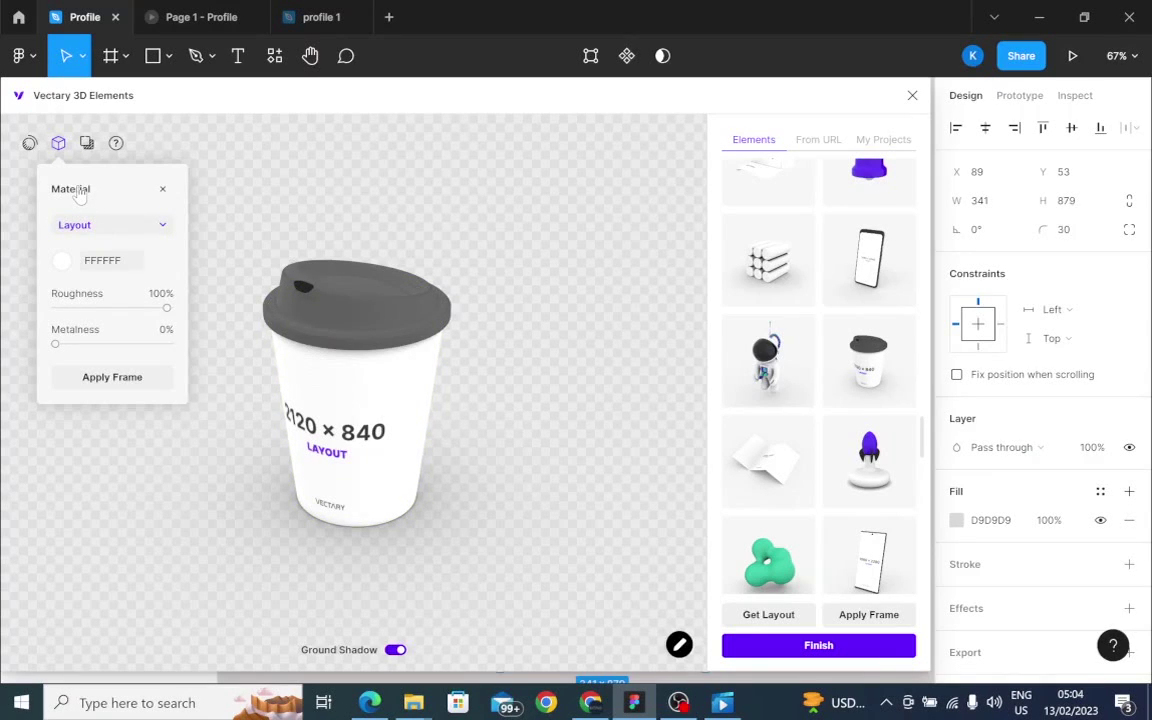
{"action": "left_click", "coordinate": [125, 226]}
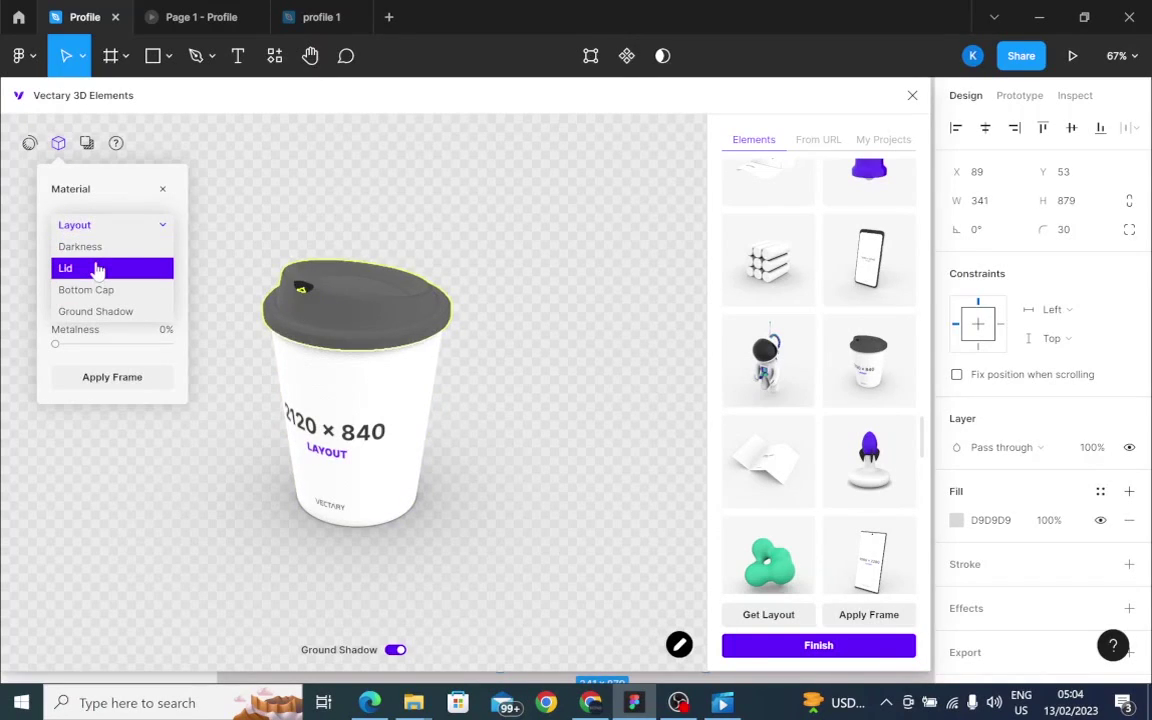
{"action": "left_click", "coordinate": [97, 269]}
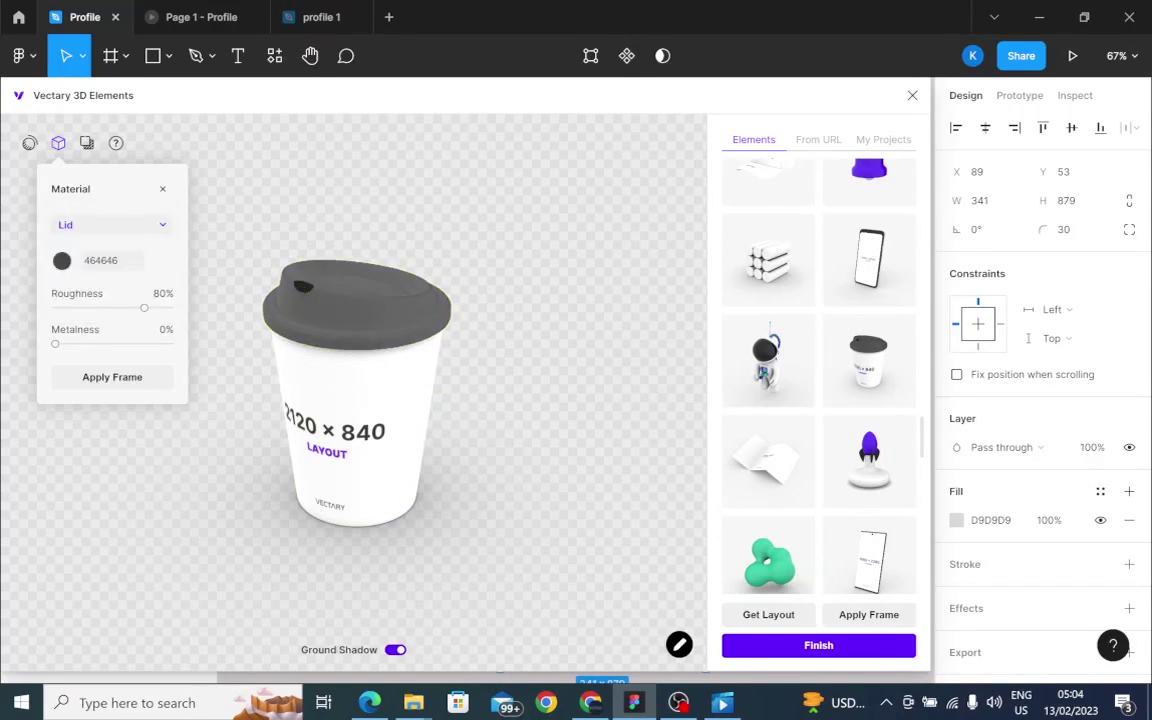
{"action": "left_click", "coordinate": [61, 262]}
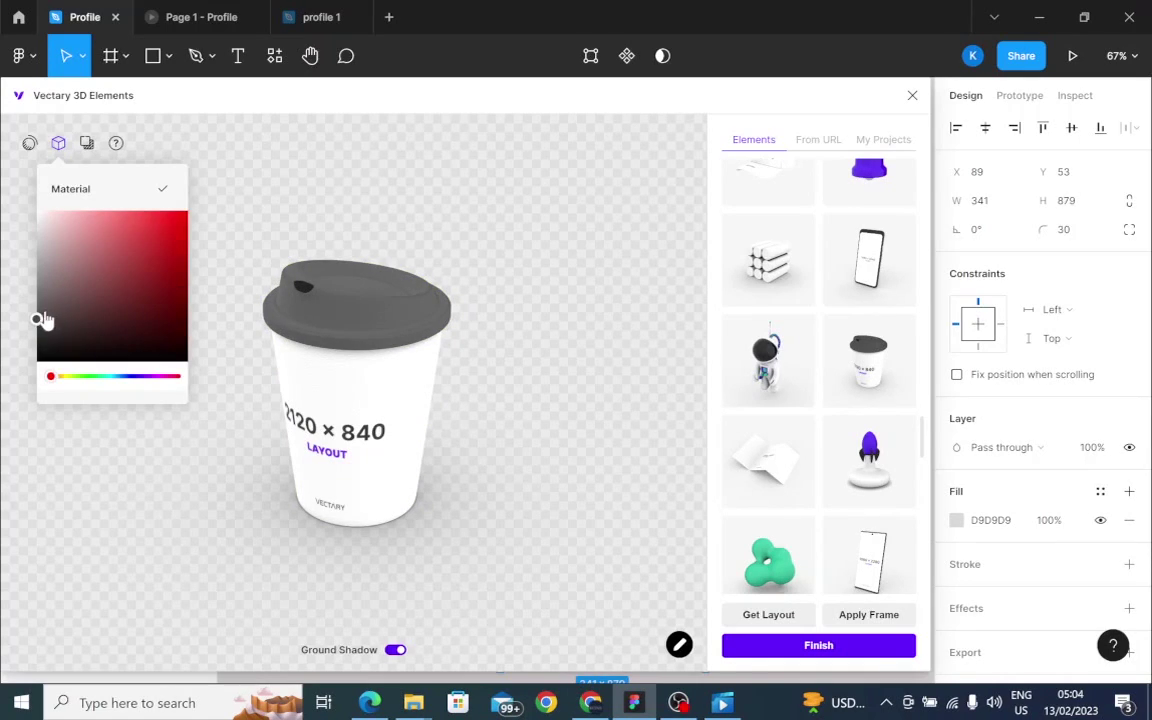
{"action": "left_click_drag", "start_coordinate": [36, 322], "coordinate": [36, 361]}
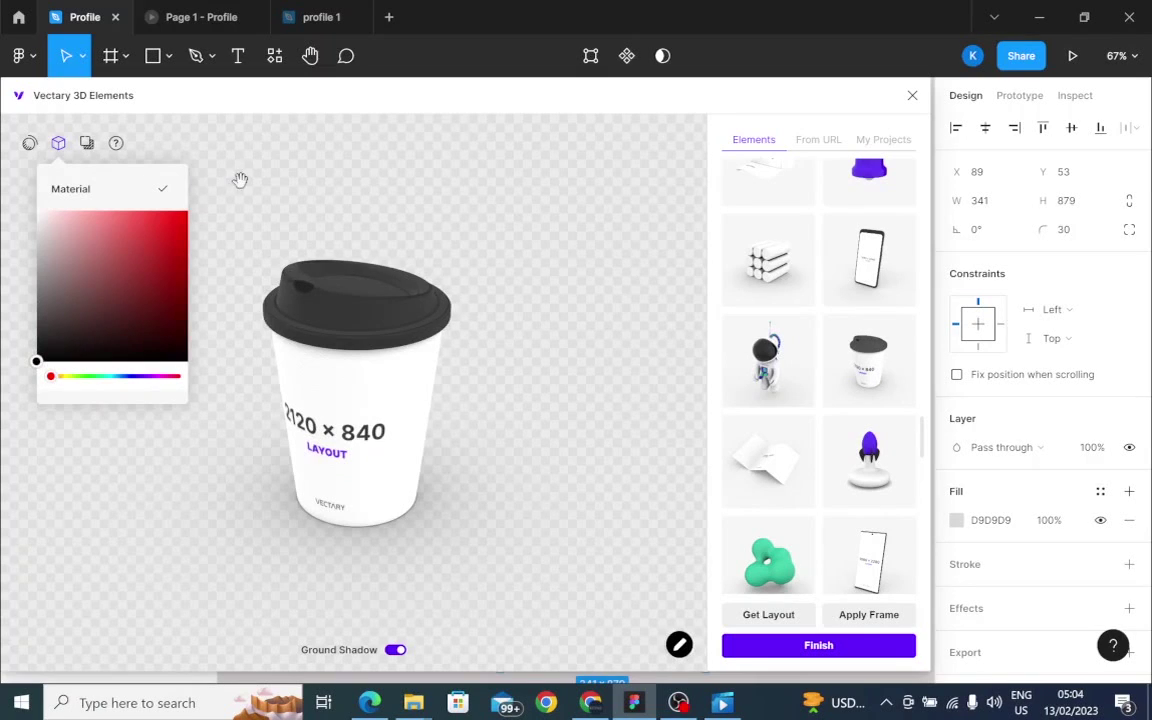
{"action": "left_click", "coordinate": [215, 162]}
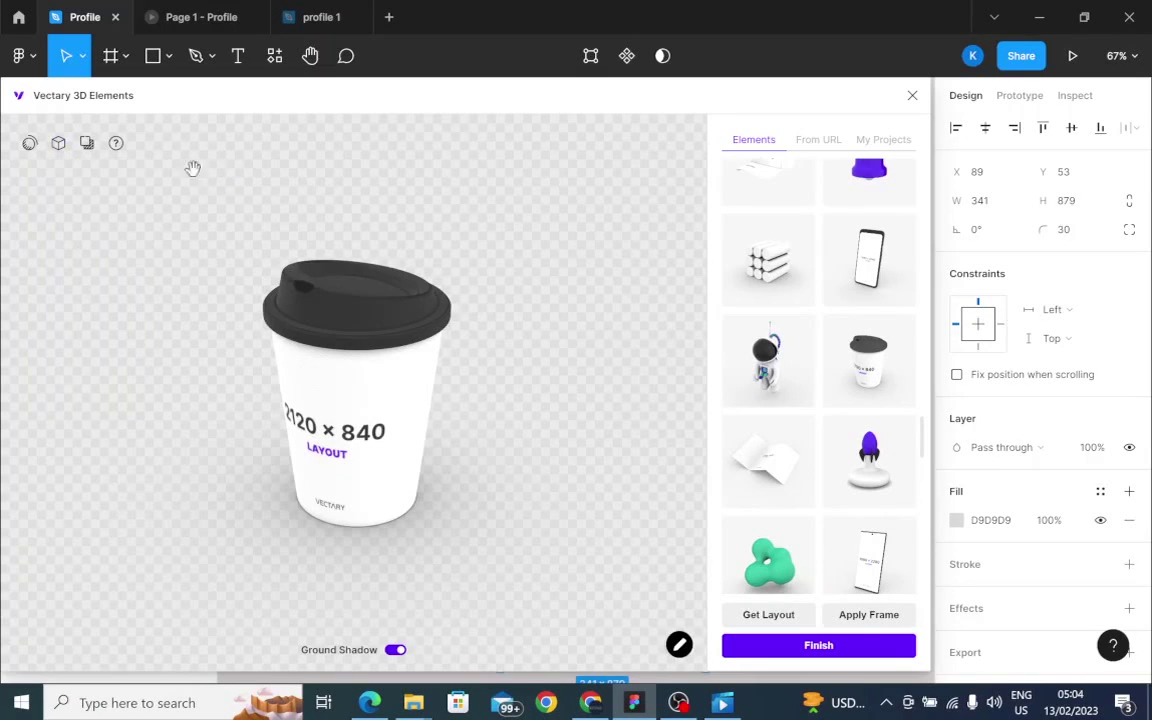
Orbit the cup to face forward and move the plugin window aside.
{"action": "left_click", "coordinate": [86, 145]}
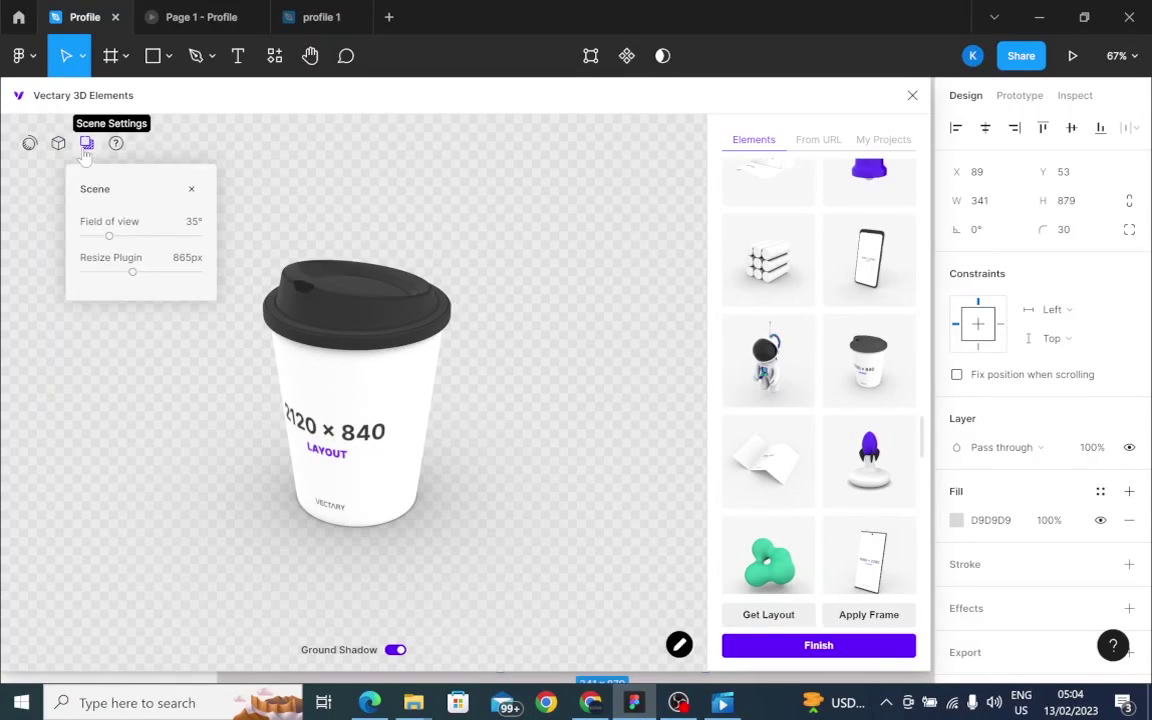
{"action": "left_click", "coordinate": [86, 148]}
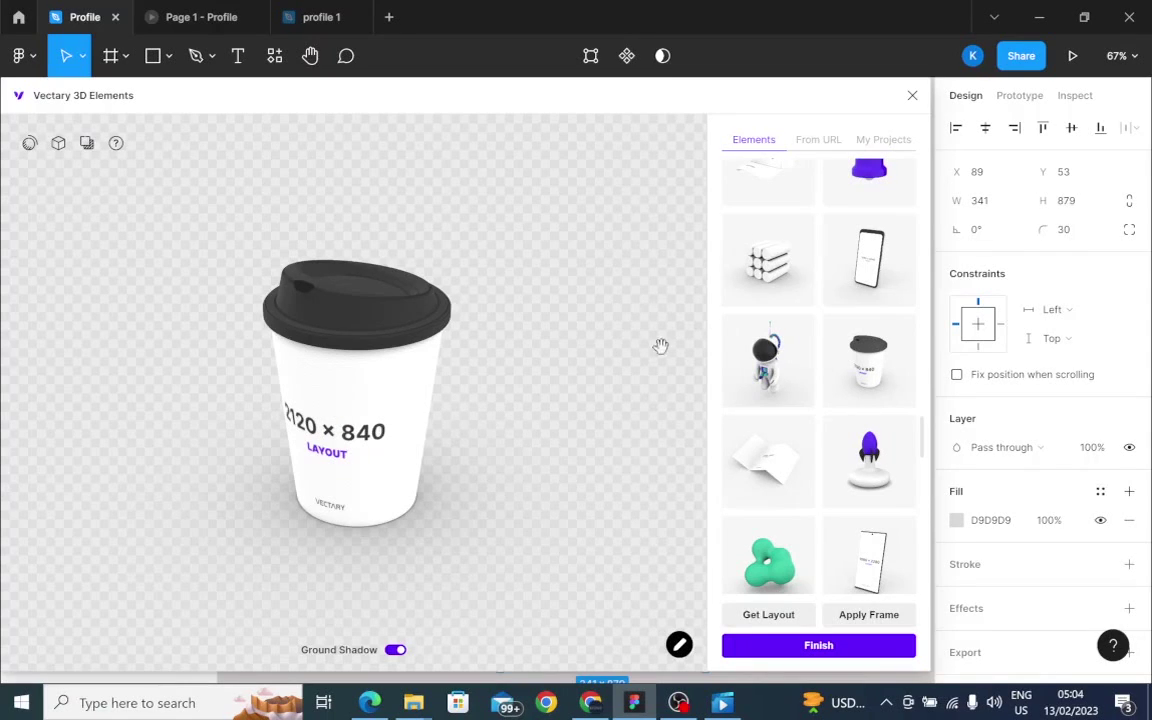
{"action": "left_click_drag", "start_coordinate": [658, 350], "coordinate": [687, 339]}
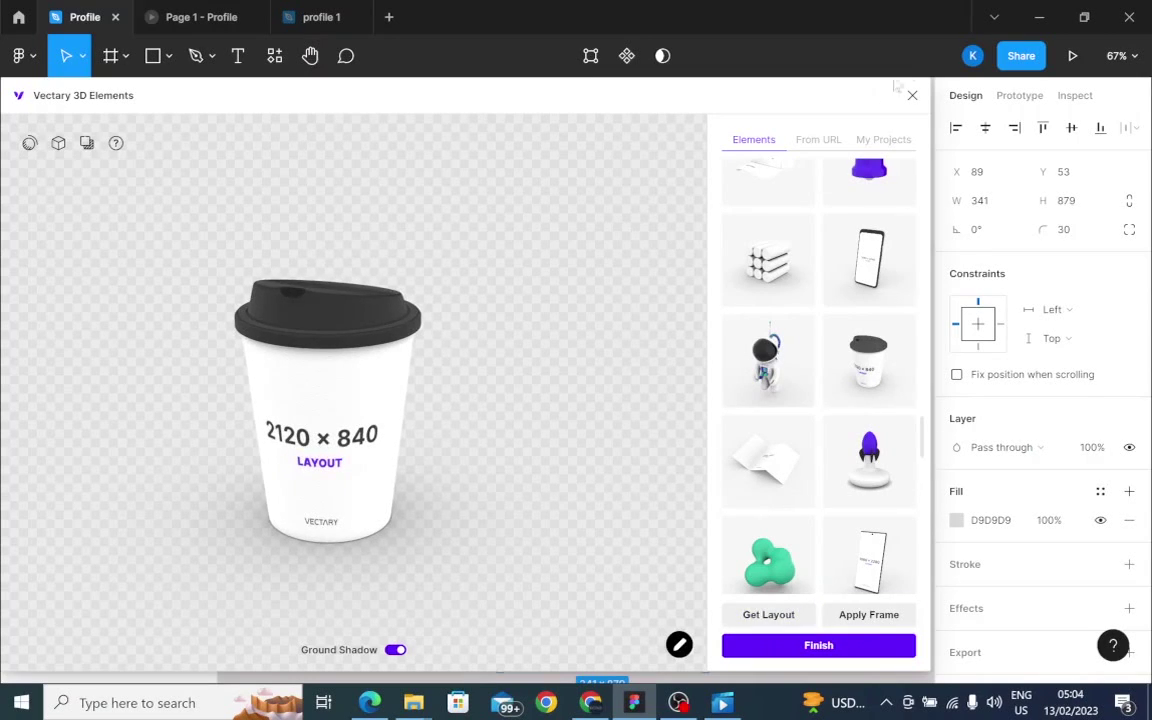
{"action": "left_click_drag", "start_coordinate": [828, 107], "coordinate": [636, 145]}
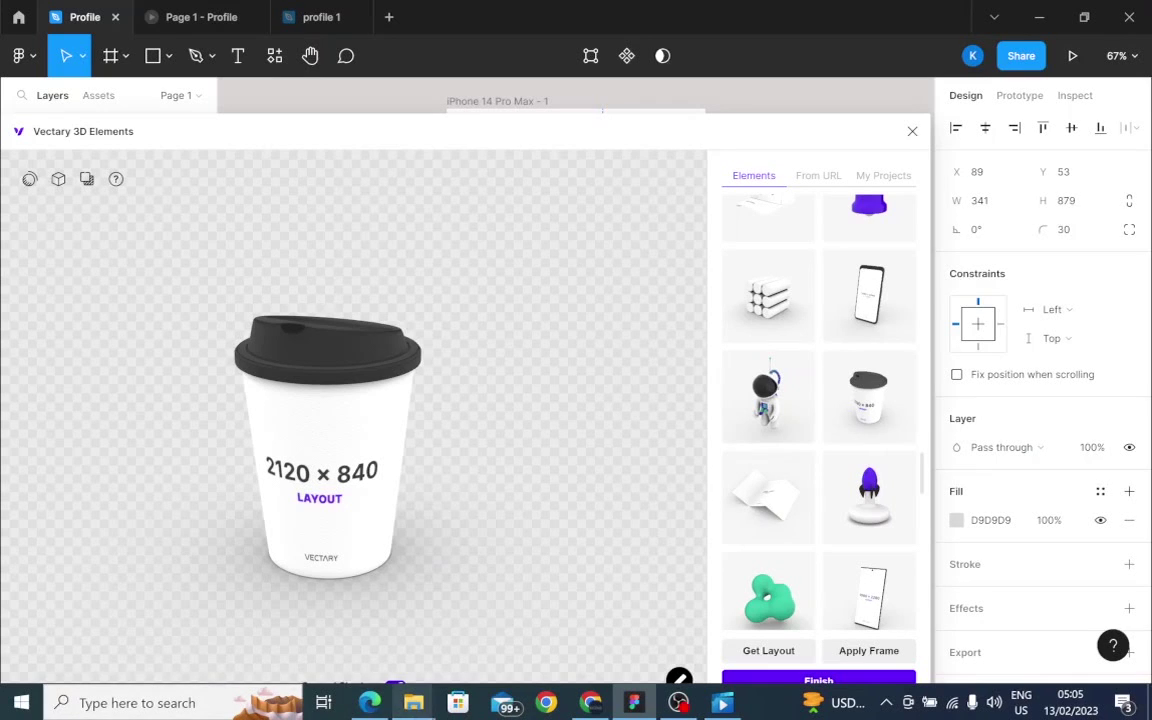
Open odogwu.JPG from File Explorer's Recent files in the photo viewer.
{"action": "mouse_move", "coordinate": [413, 703]}
{"action": "mouse_move", "coordinate": [366, 605]}
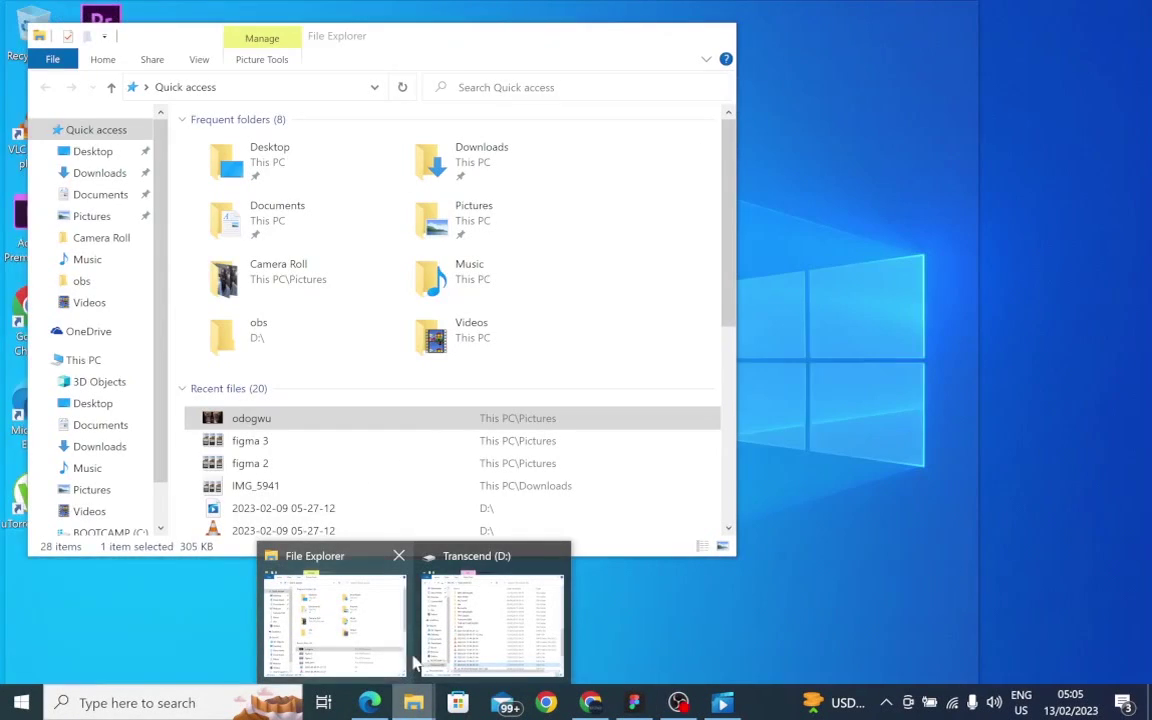
{"action": "left_click", "coordinate": [370, 645]}
{"action": "scroll", "coordinate": [270, 411], "scroll_direction": "down", "scroll_amount": 3}
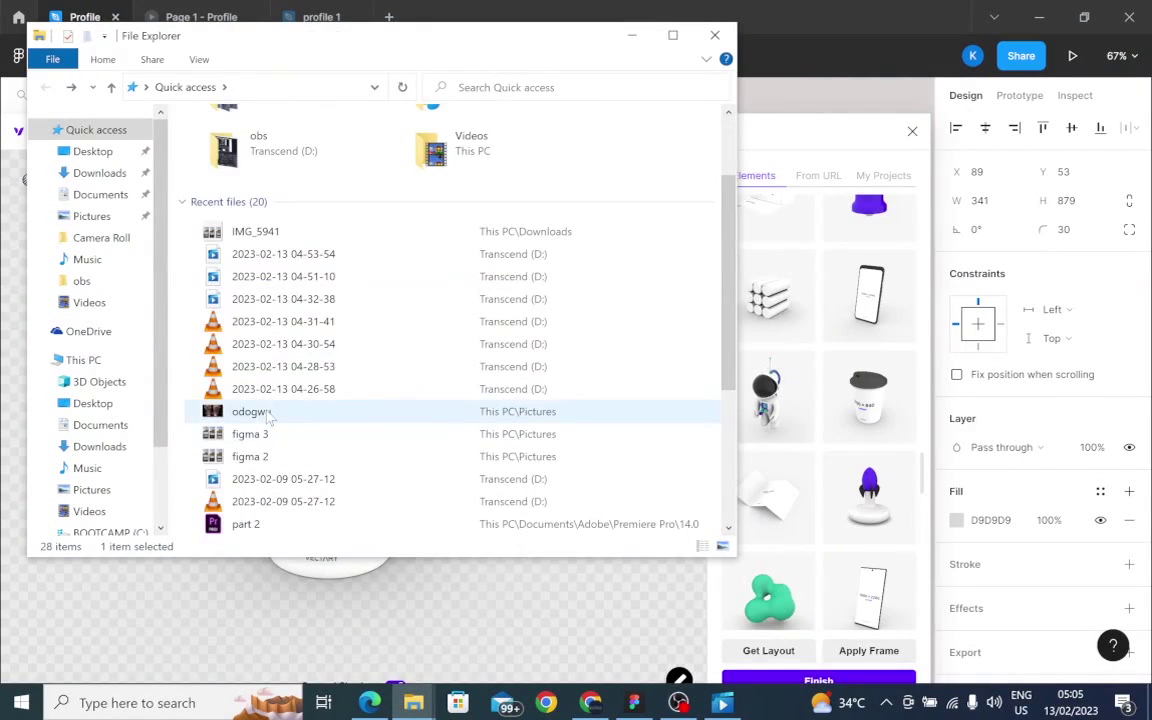
{"action": "left_click", "coordinate": [268, 413]}
{"action": "double_click", "coordinate": [268, 413]}
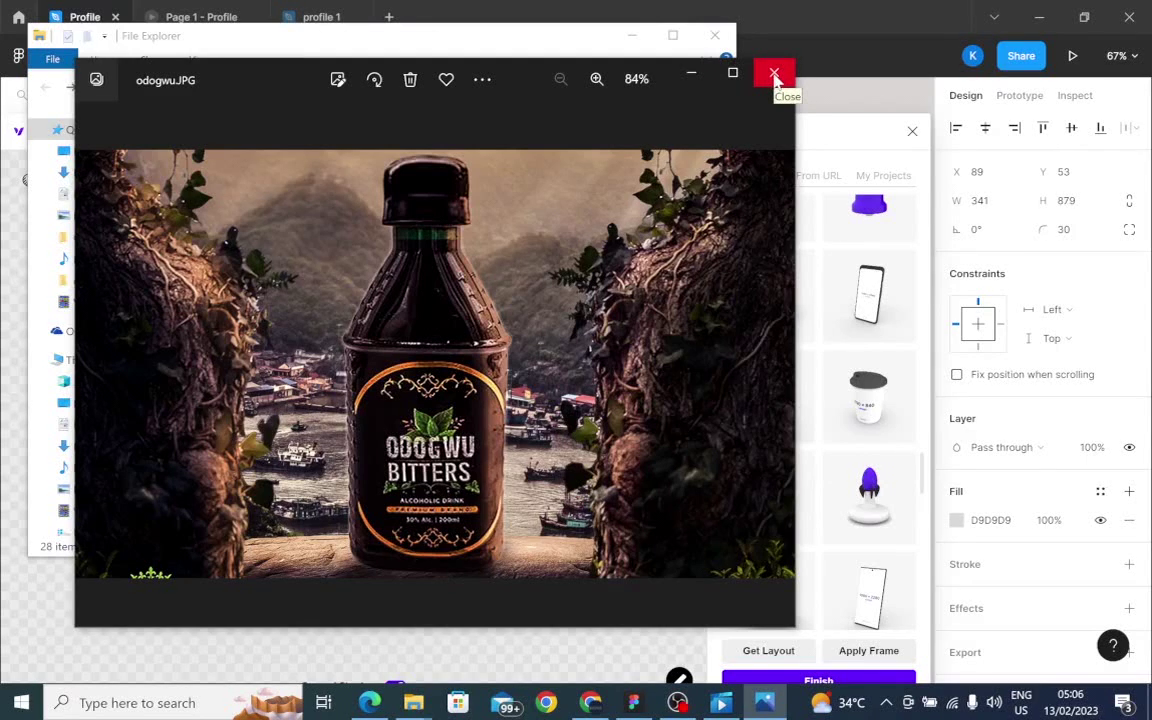
Close the viewer and drag the odogwu file onto the Figma canvas.
{"action": "left_click", "coordinate": [775, 76]}
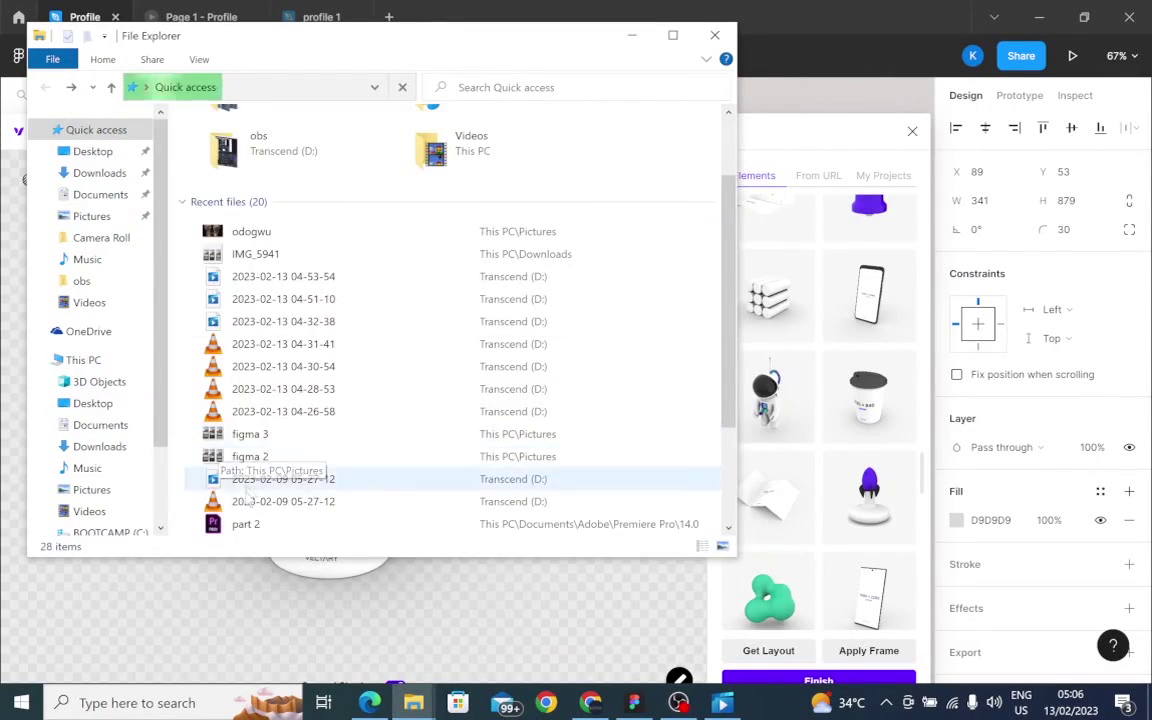
{"action": "left_click_drag", "start_coordinate": [251, 232], "coordinate": [864, 112]}
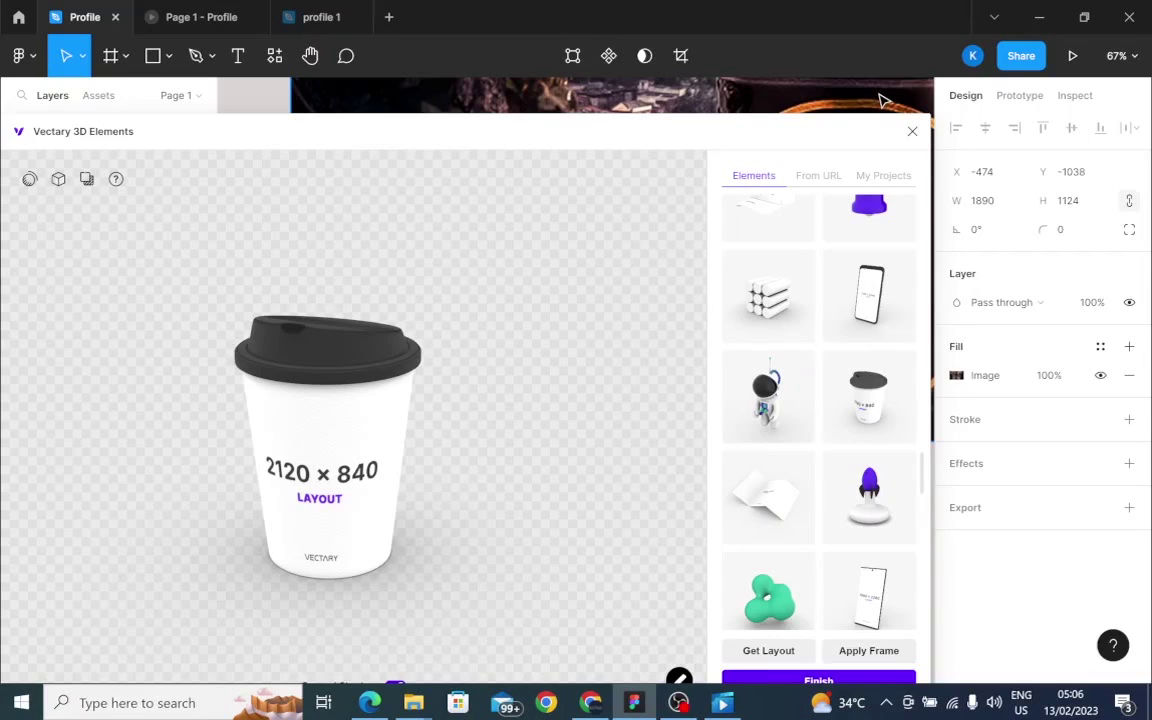
Enter width 2120, then height 840 with proportions locked, giving 1412.46 × 840.
{"action": "left_click", "coordinate": [982, 203]}
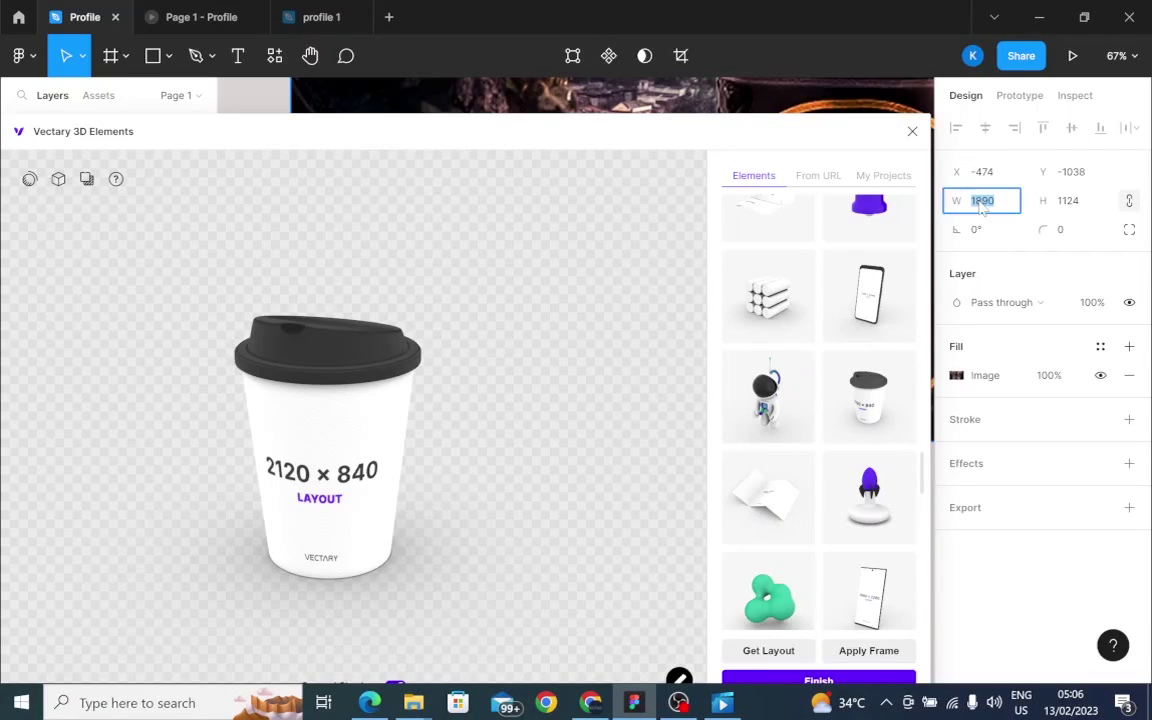
{"action": "type", "text": "212"}
{"action": "key", "text": "Tab"}
{"action": "left_click", "coordinate": [1080, 211]}
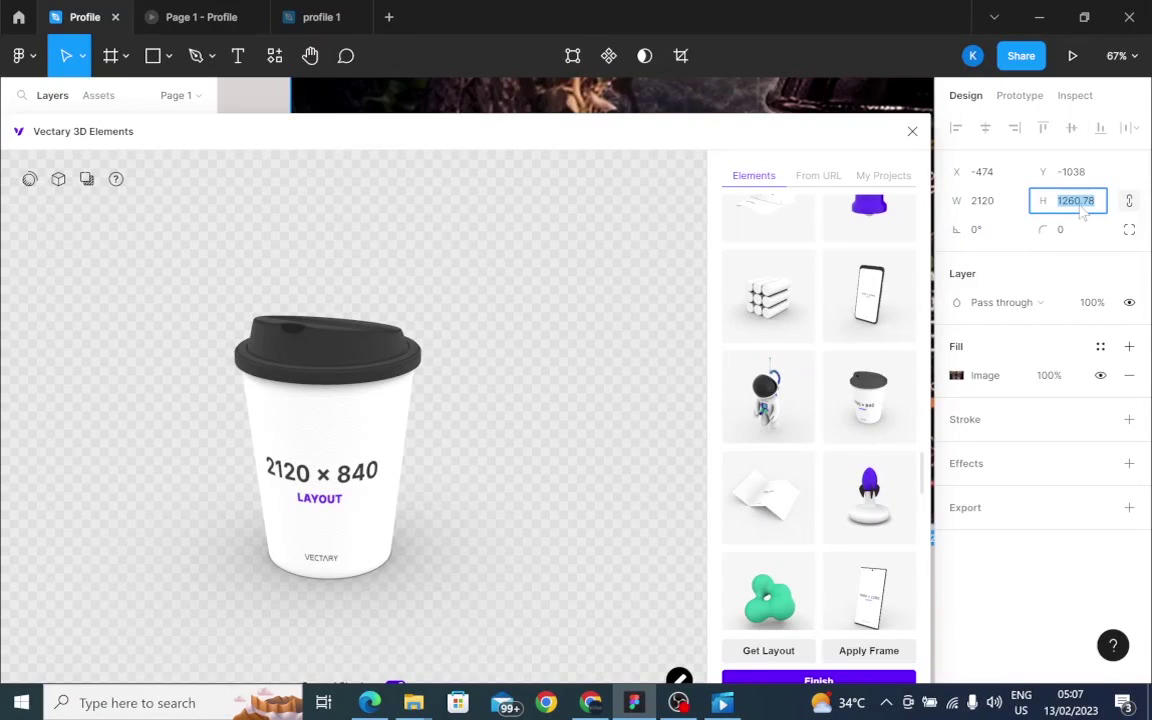
{"action": "type", "text": "840"}
{"action": "key", "text": "Return"}
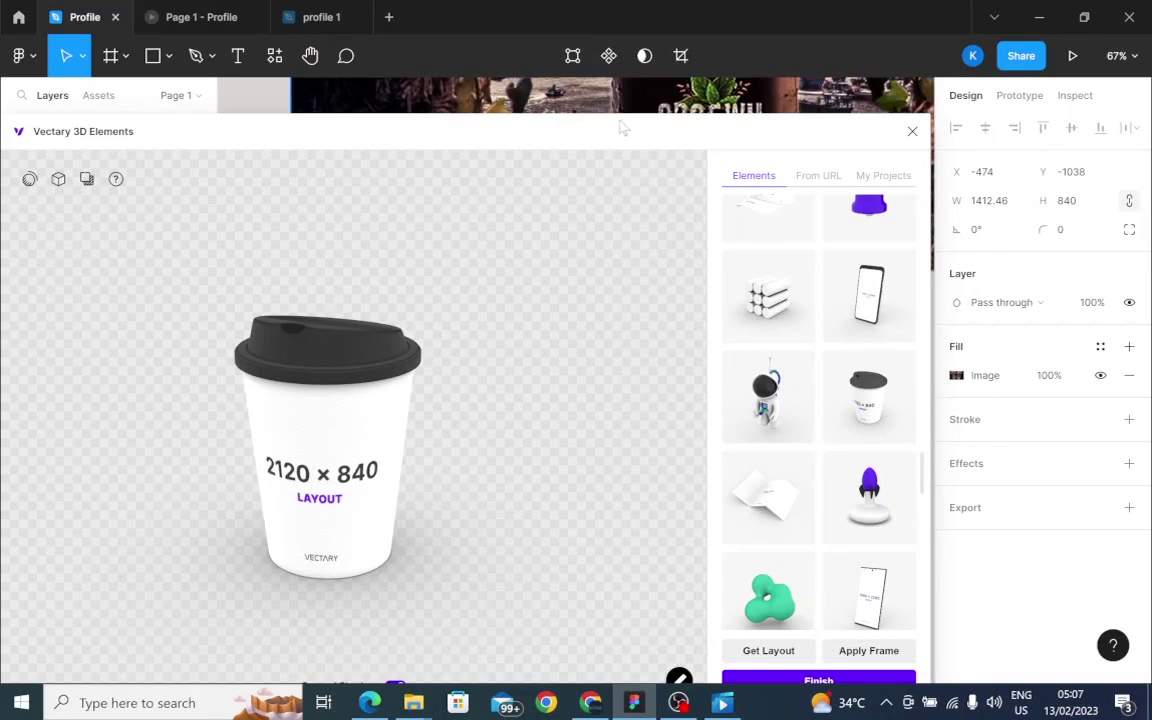
Move the plugin window aside and Apply Frame to put the odogwu image on the cup.
{"action": "left_click_drag", "start_coordinate": [615, 138], "coordinate": [360, 50]}
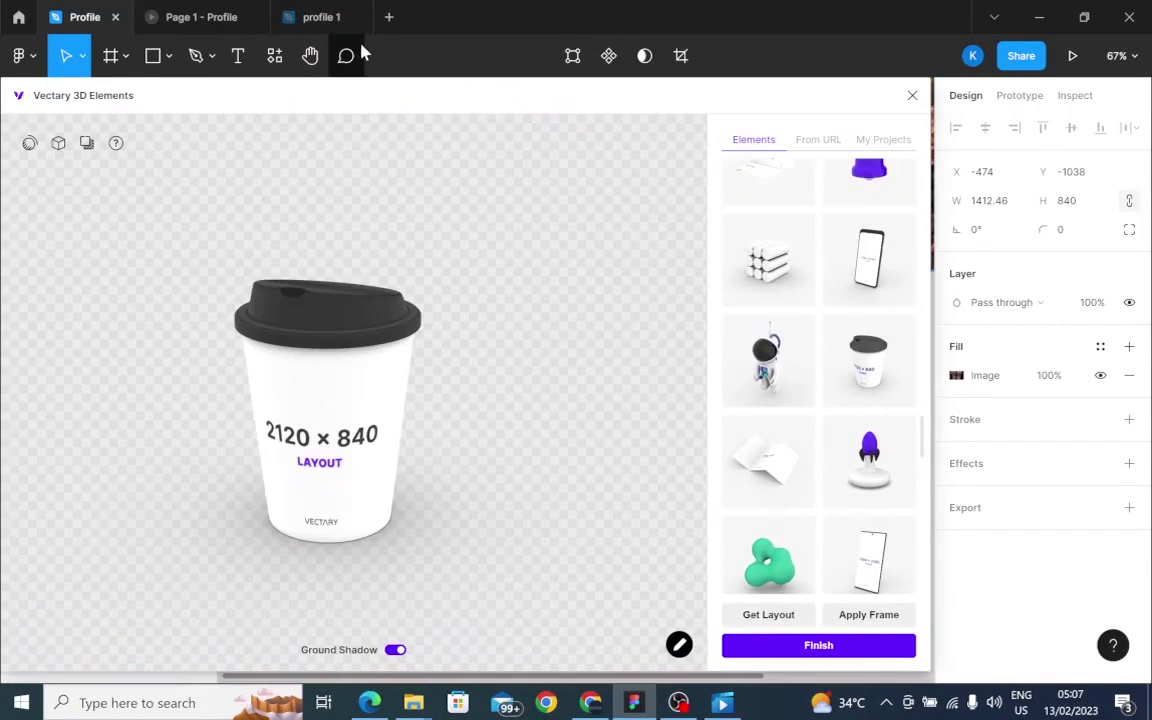
{"action": "left_click", "coordinate": [867, 617]}
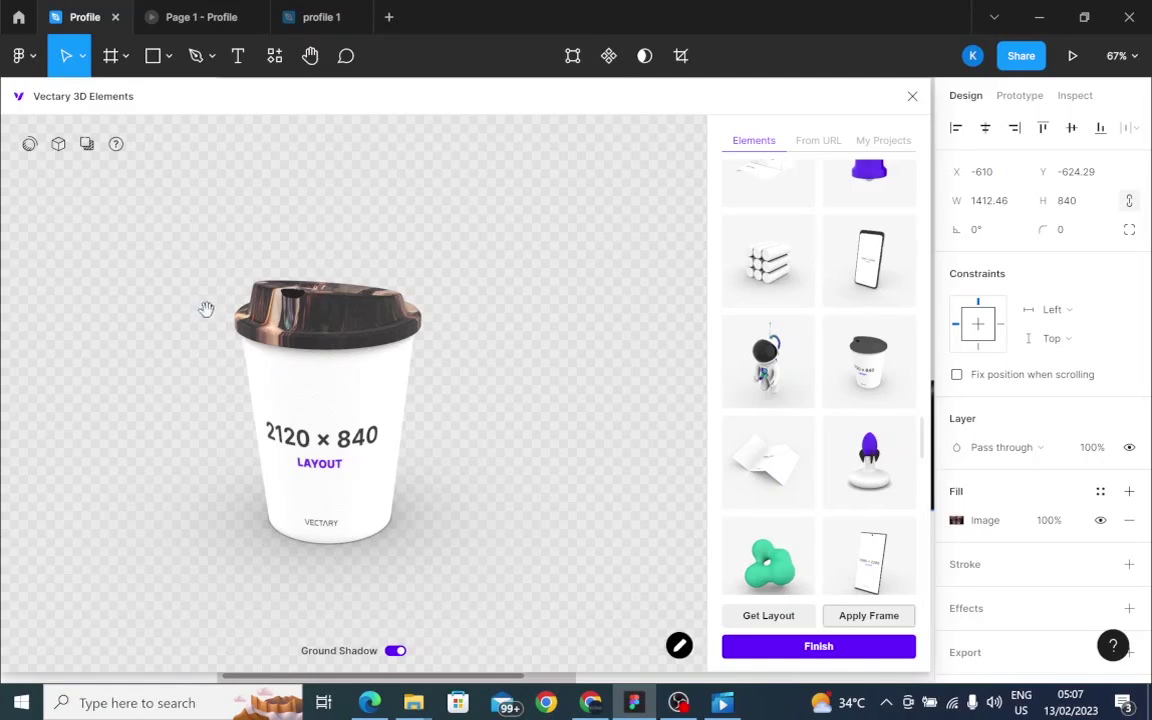
Review the cup's Environment and Scene settings, then return to its Material settings.
{"action": "left_click", "coordinate": [57, 146]}
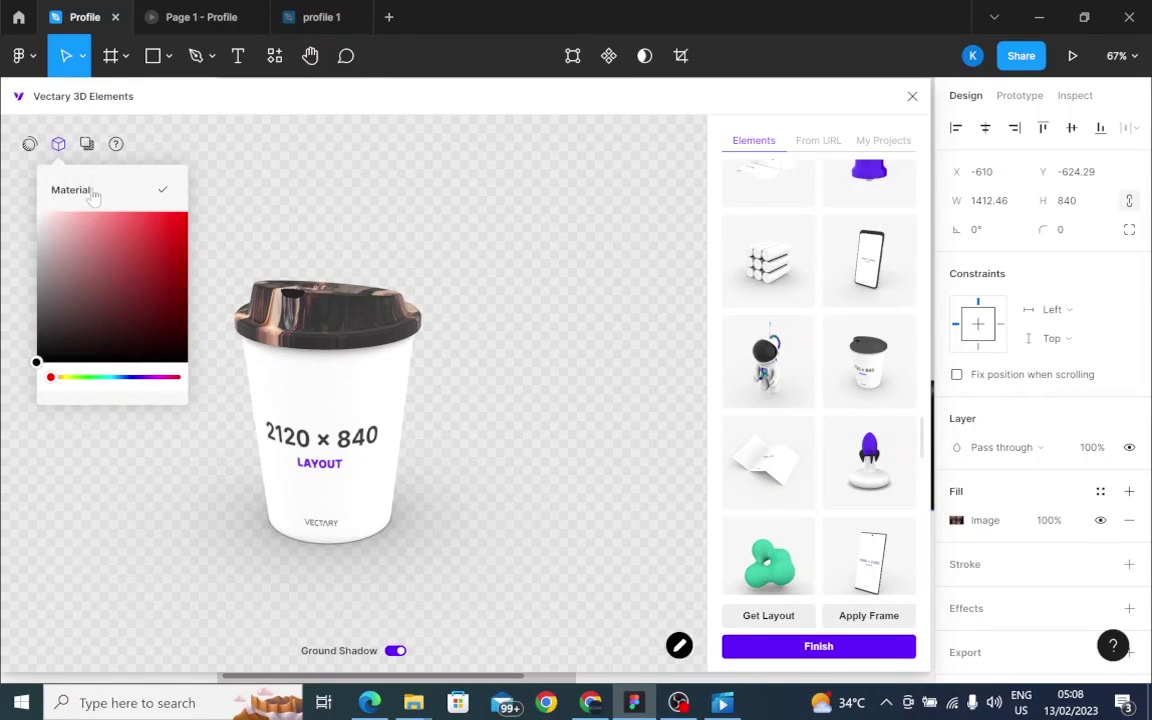
{"action": "left_click", "coordinate": [30, 145]}
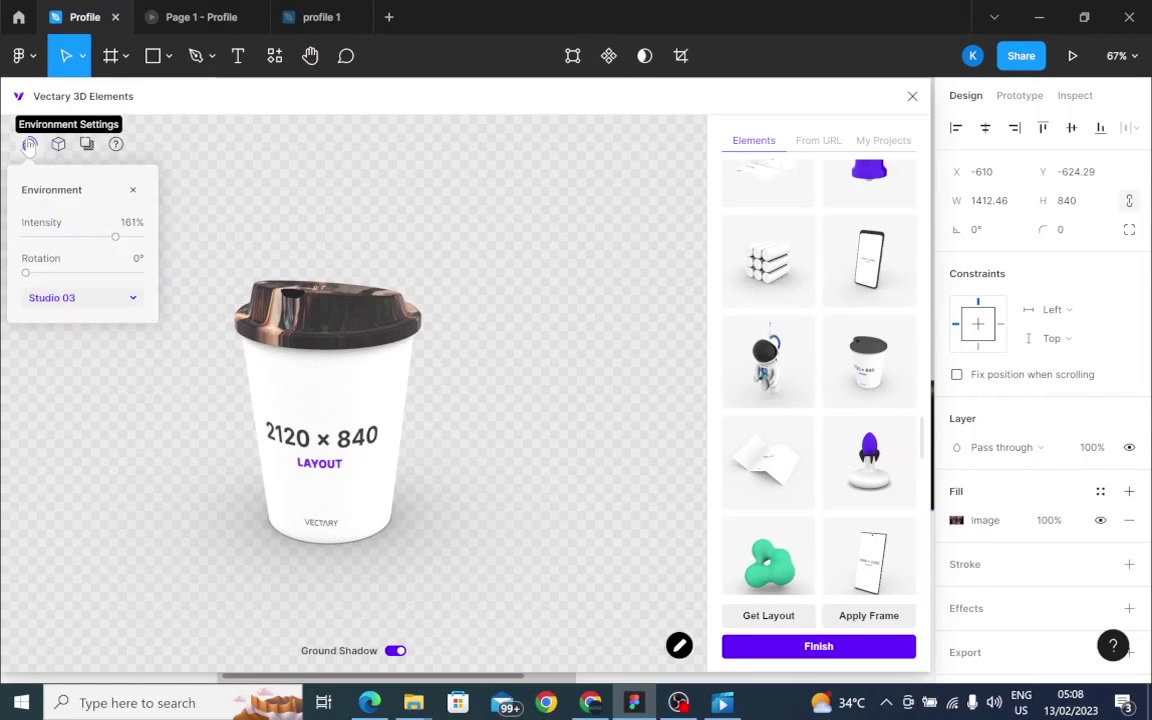
{"action": "left_click", "coordinate": [88, 145]}
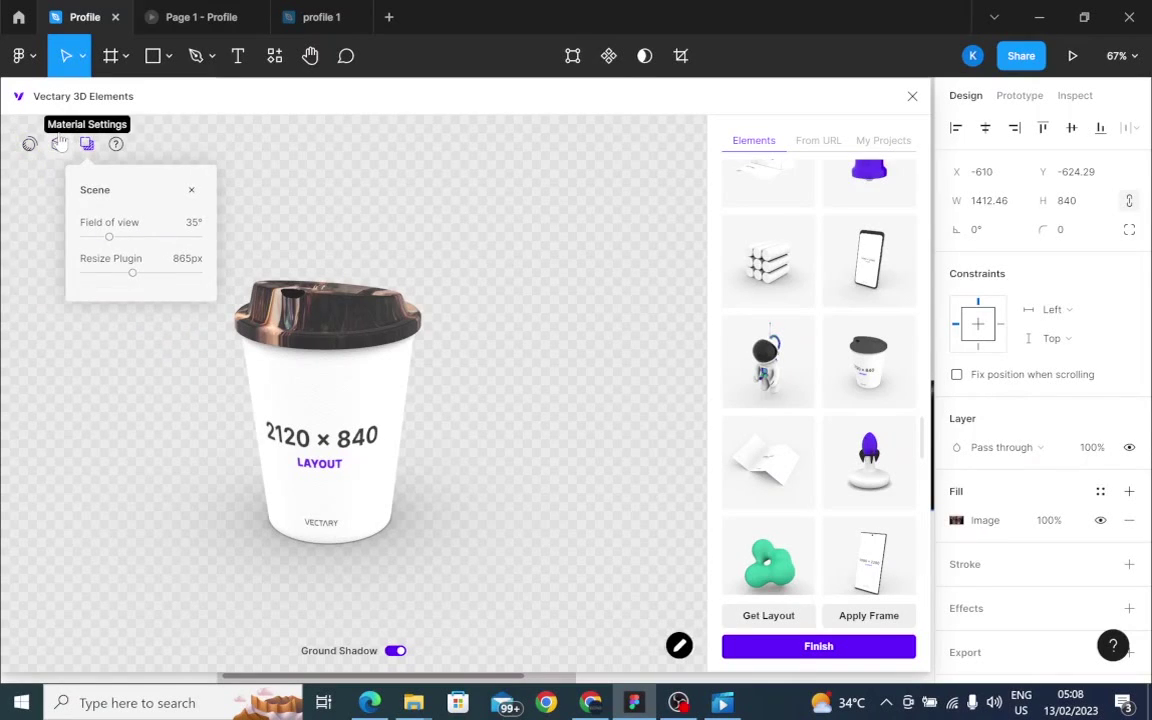
{"action": "left_click", "coordinate": [60, 145]}
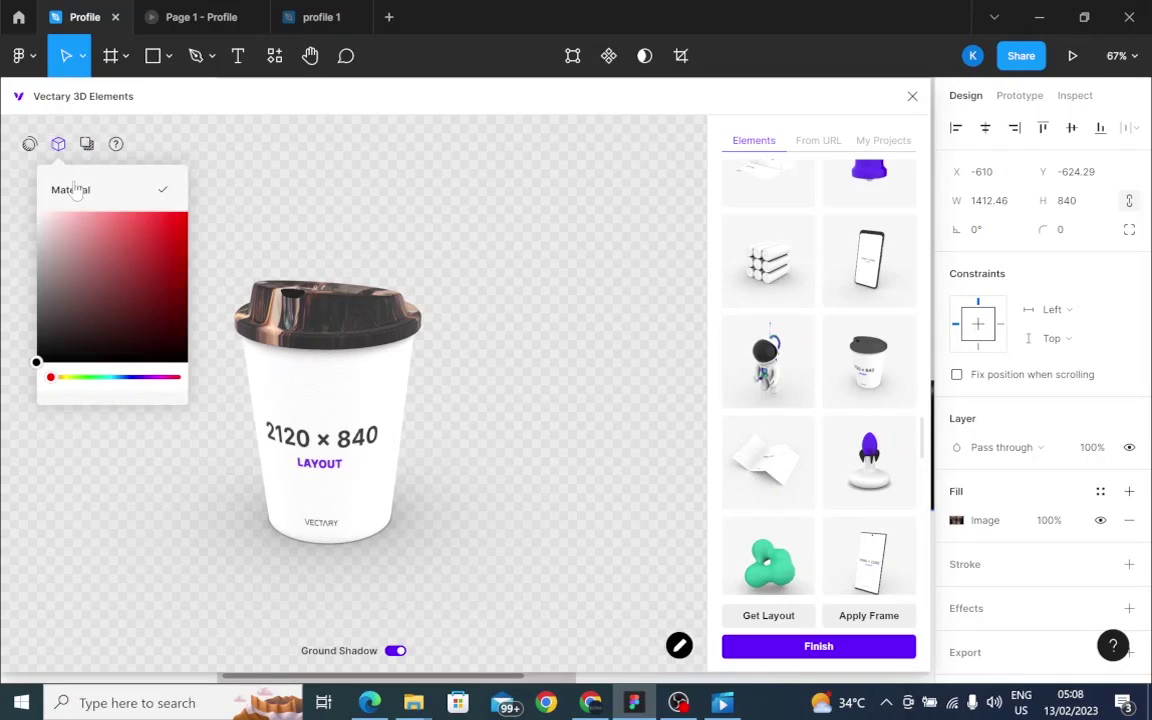
Select the cup body's Layout material (white FFFFFF, 100% roughness, 0% metalness) for editing.
{"action": "left_click", "coordinate": [162, 190]}
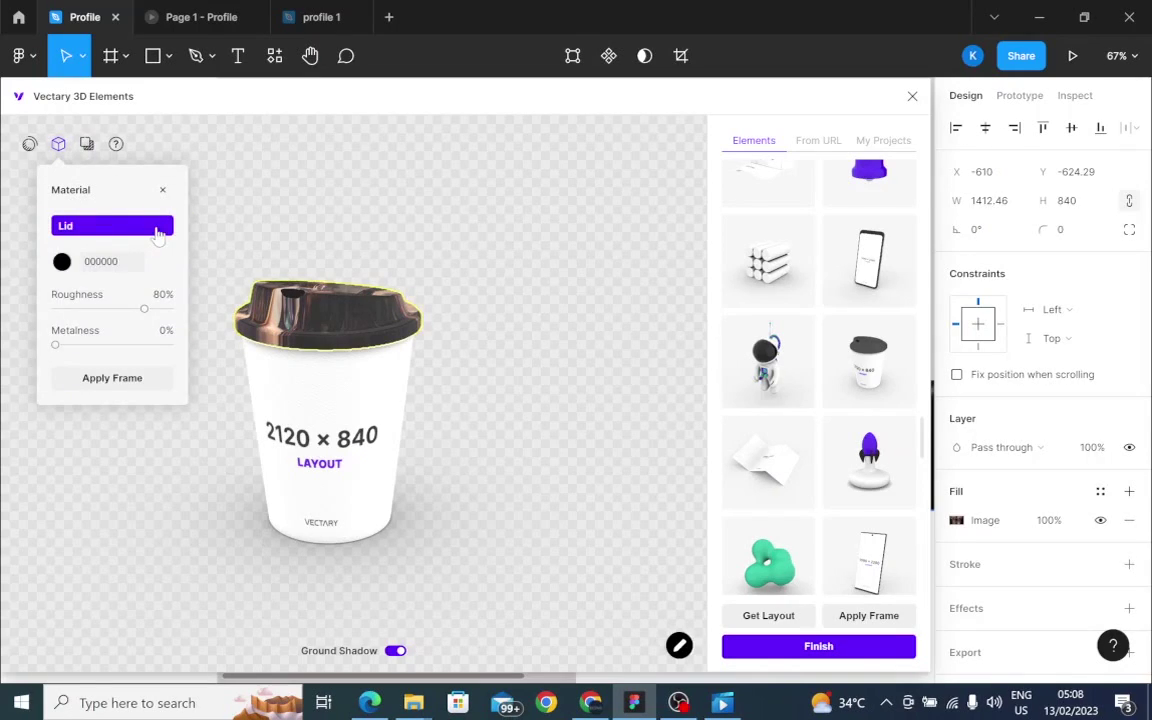
{"action": "left_click", "coordinate": [157, 229]}
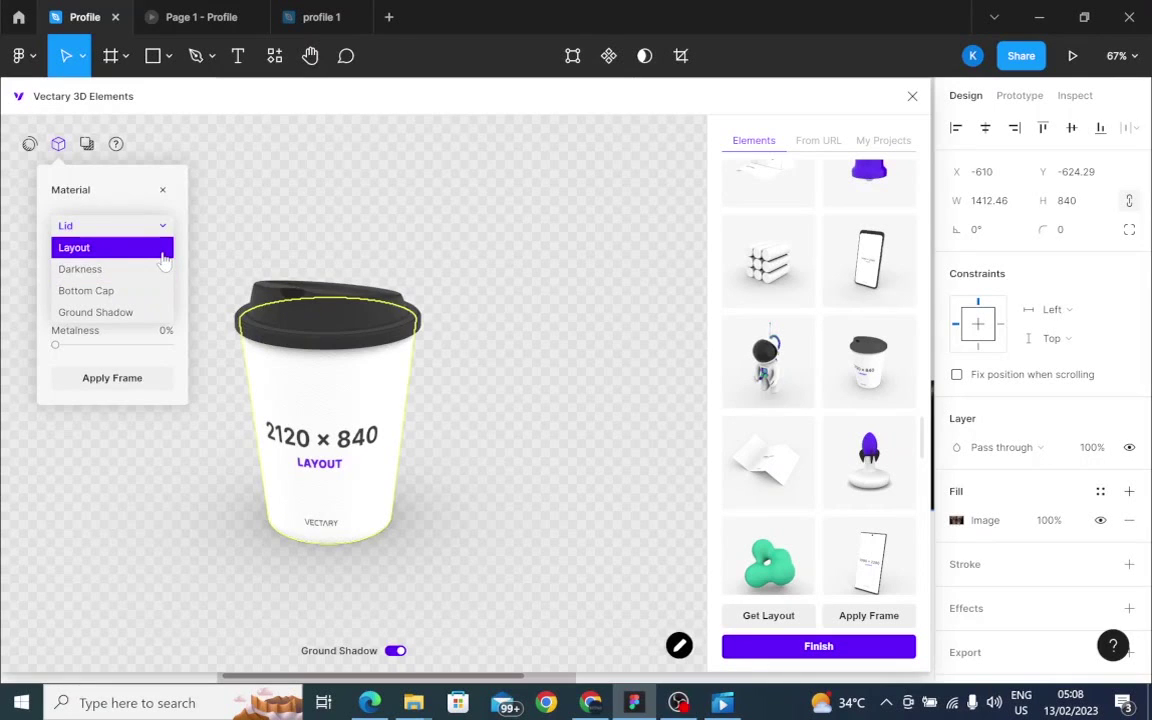
{"action": "left_click", "coordinate": [164, 249]}
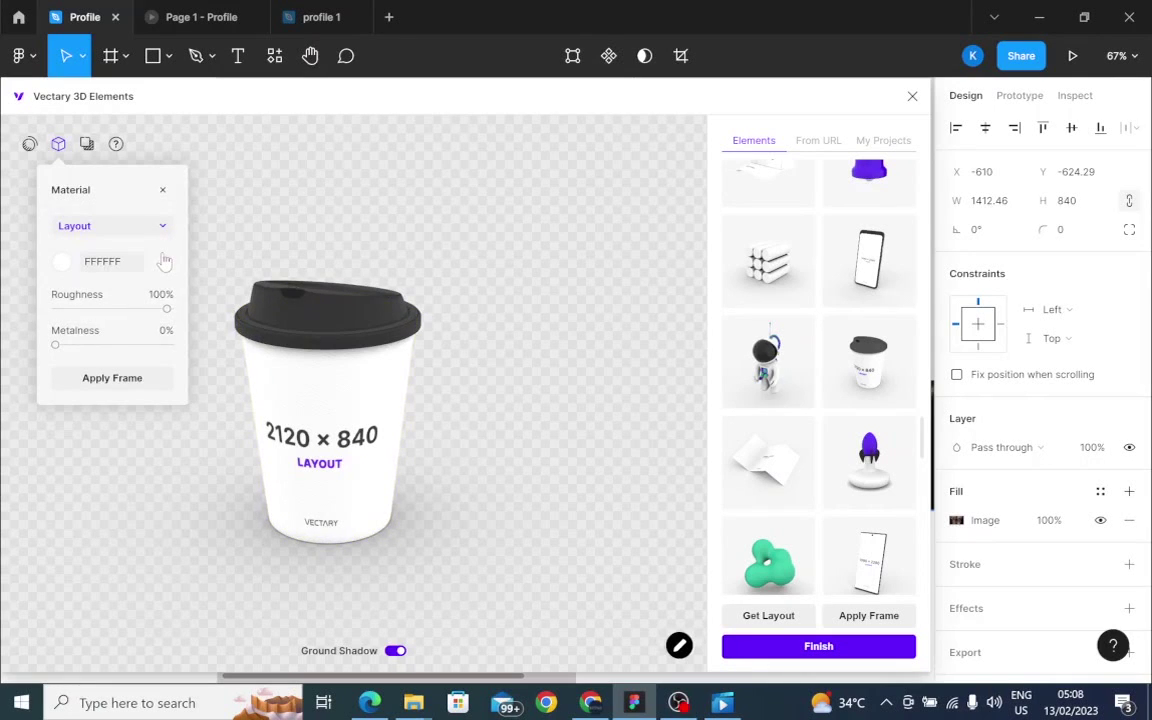
Wrap the Odogwu Bitters image onto the Layout material and confirm the Lid stays black 000000.
{"action": "left_click", "coordinate": [869, 616]}
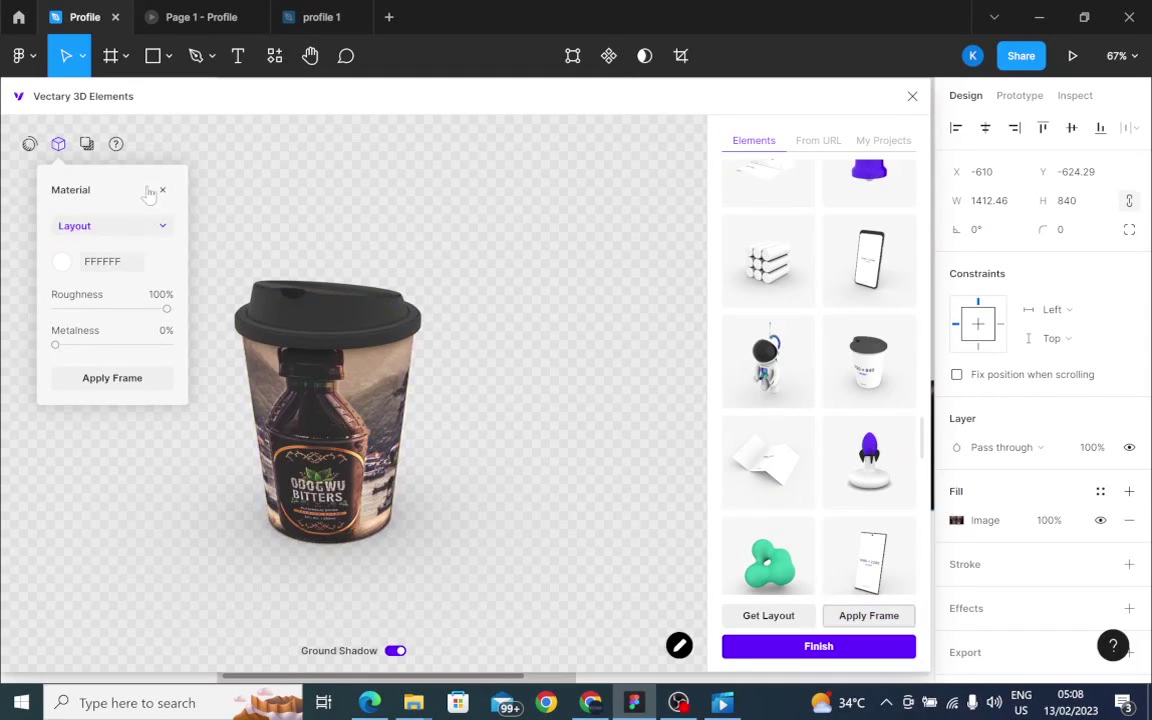
{"action": "left_click", "coordinate": [138, 230]}
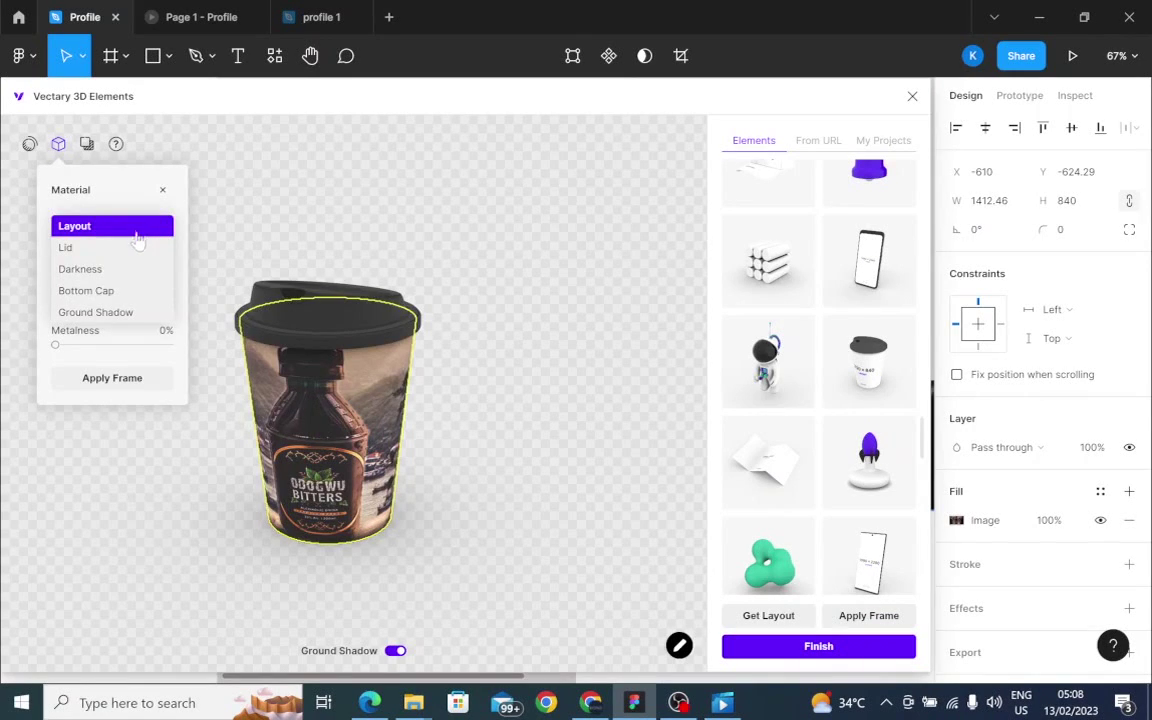
{"action": "left_click", "coordinate": [134, 247]}
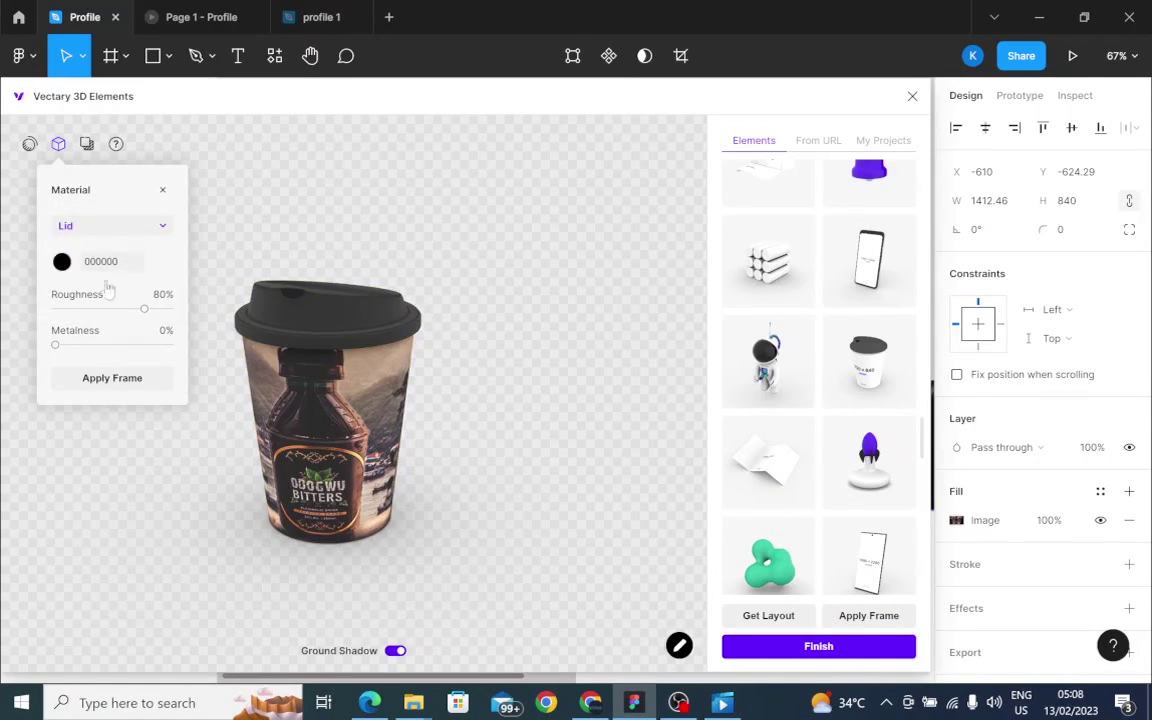
{"action": "left_click", "coordinate": [62, 263]}
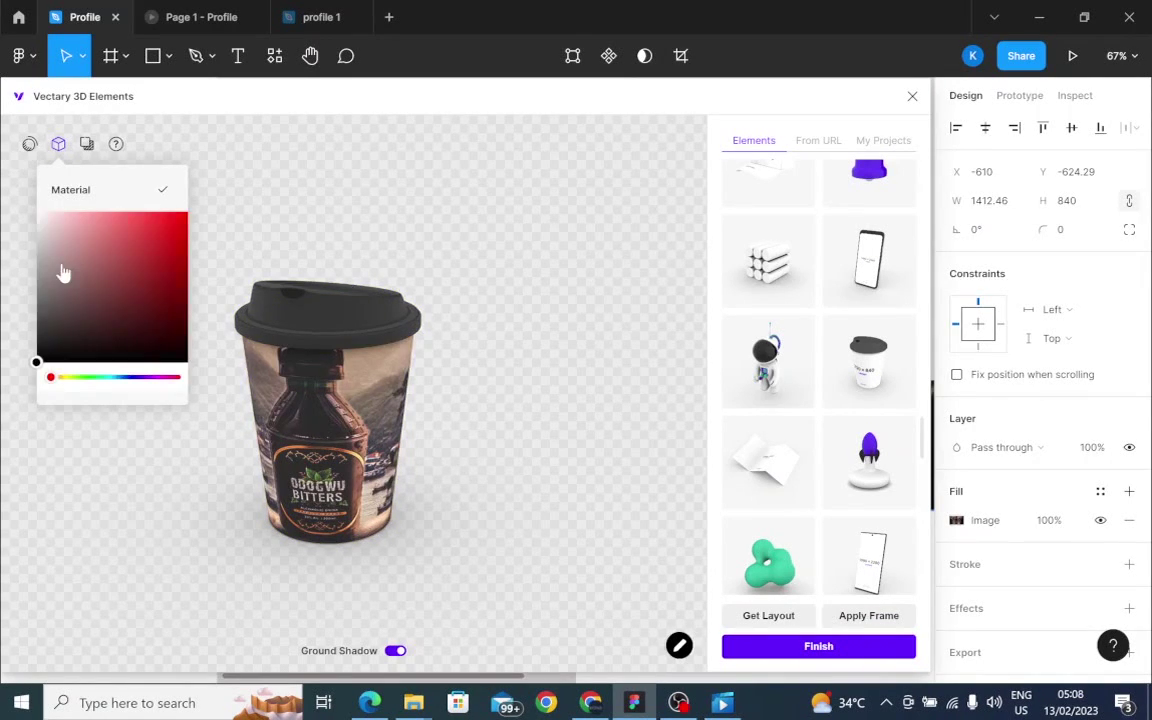
{"action": "left_click", "coordinate": [303, 179]}
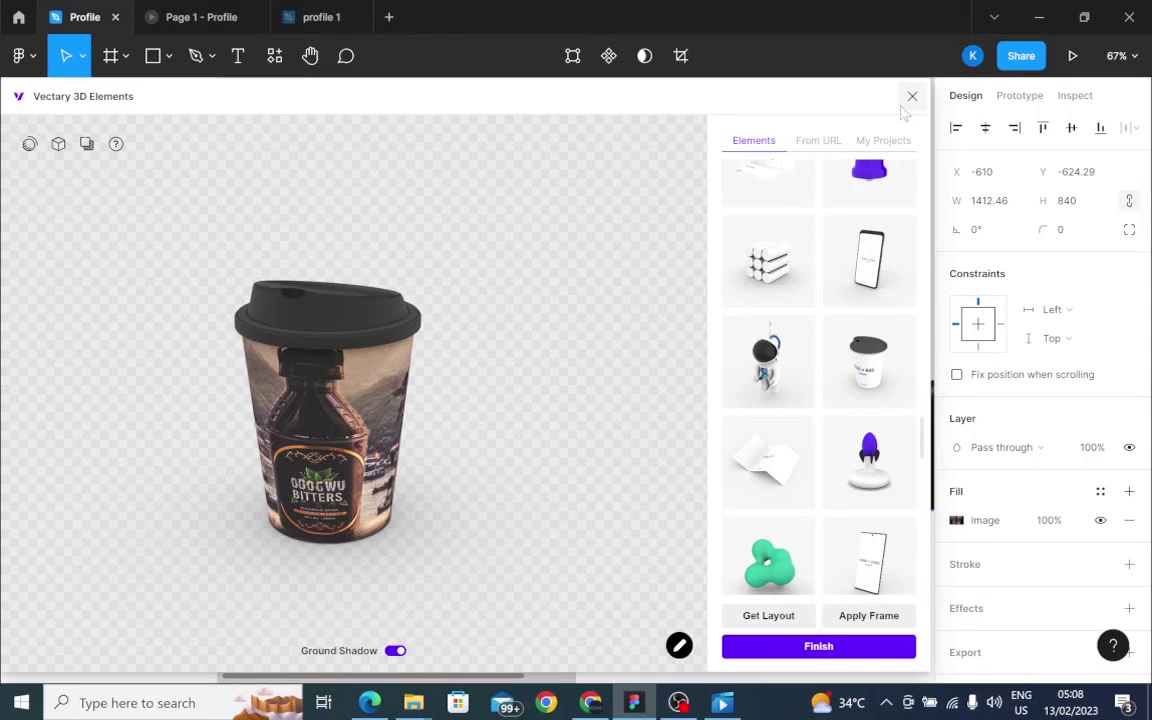
Rotate the wrapped cup to a new angle and insert it as a 1412.46 × 840 image.
{"action": "left_click_drag", "start_coordinate": [800, 128], "coordinate": [794, 100]}
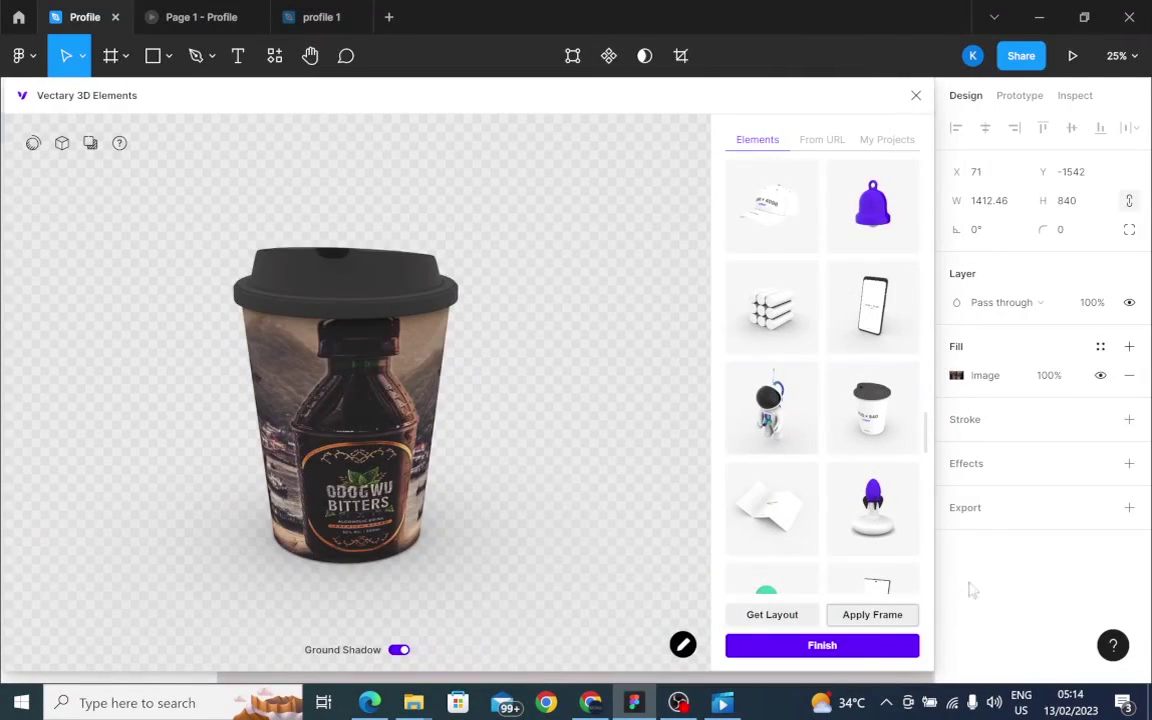
{"action": "left_click_drag", "start_coordinate": [382, 428], "coordinate": [376, 398]}
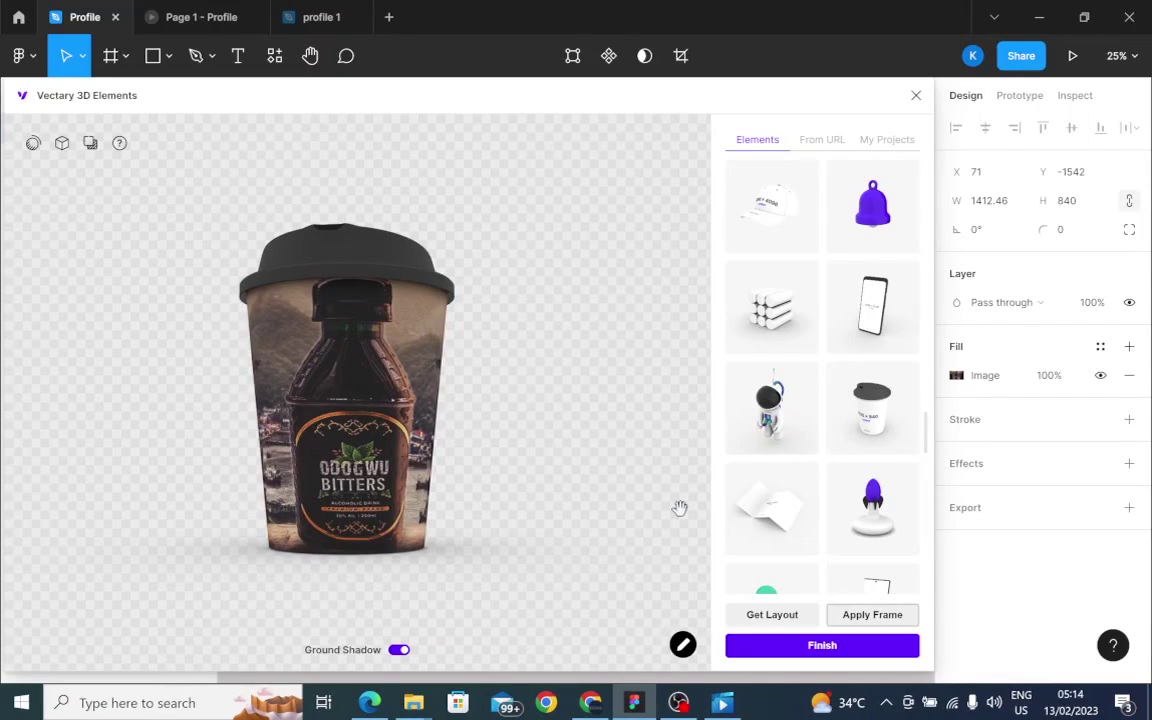
{"action": "left_click_drag", "start_coordinate": [326, 316], "coordinate": [357, 393]}
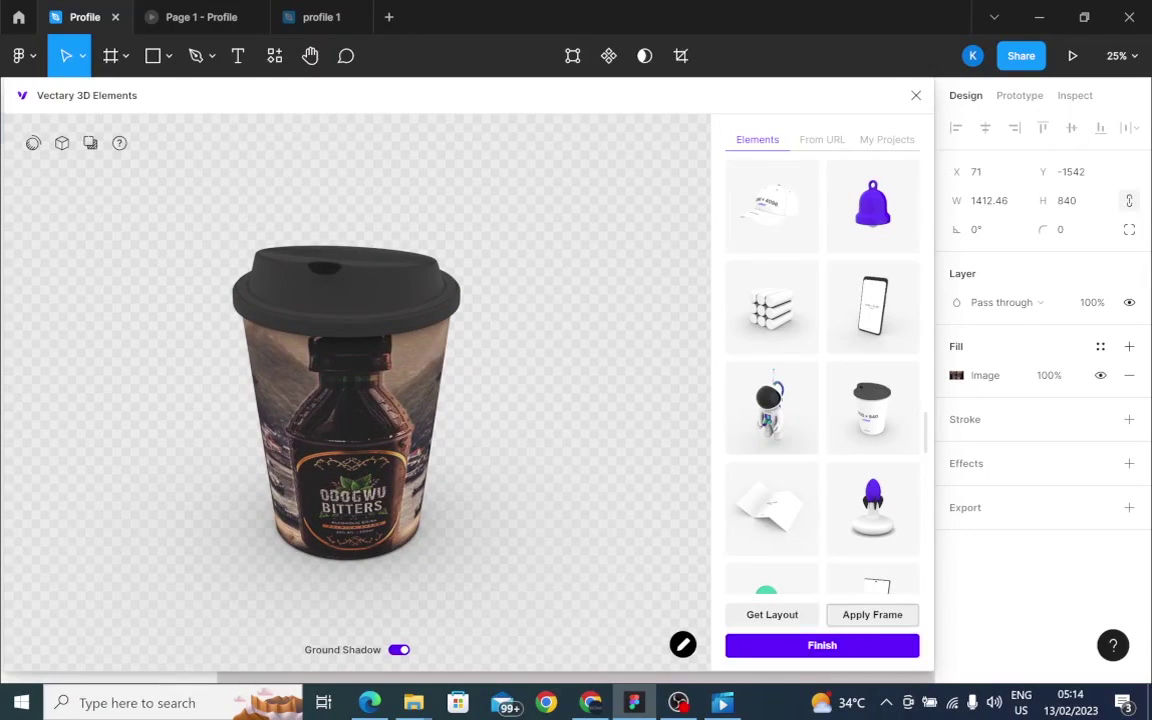
{"action": "left_click", "coordinate": [822, 646]}
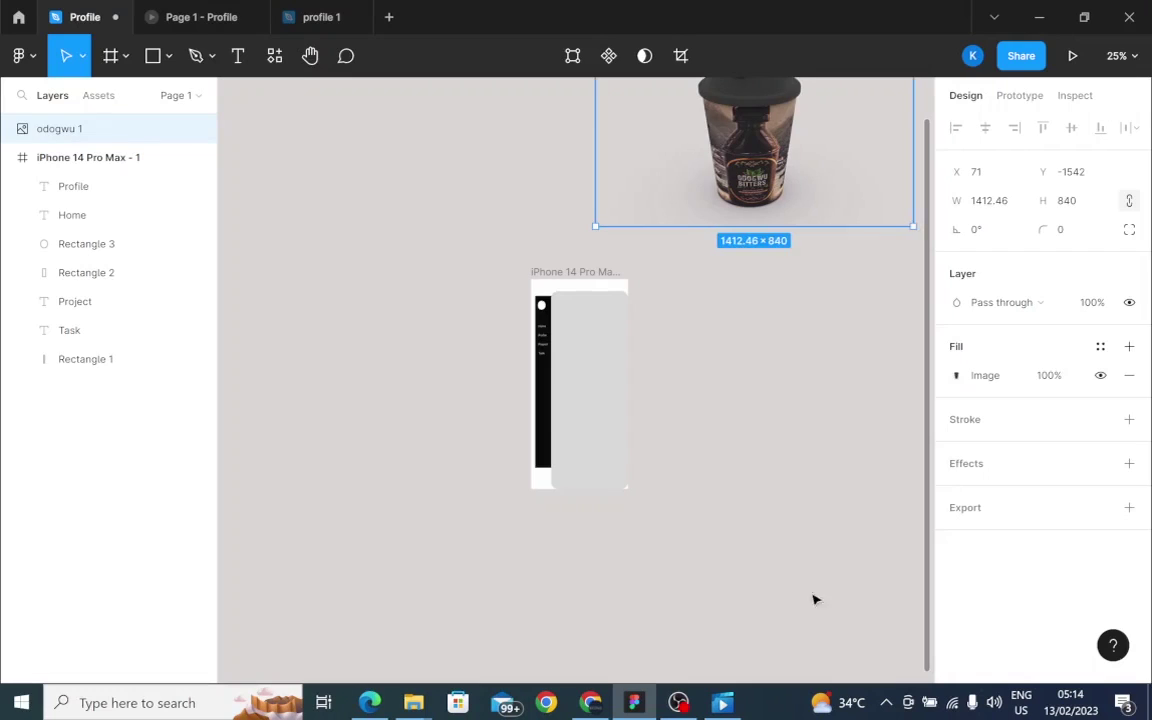
Place the odogwu 1 image on the iPhone 14 Pro Max frame, cropped to 387 × 617.
{"action": "left_click_drag", "start_coordinate": [775, 163], "coordinate": [643, 381]}
{"action": "left_click_drag", "start_coordinate": [438, 353], "coordinate": [543, 377]}
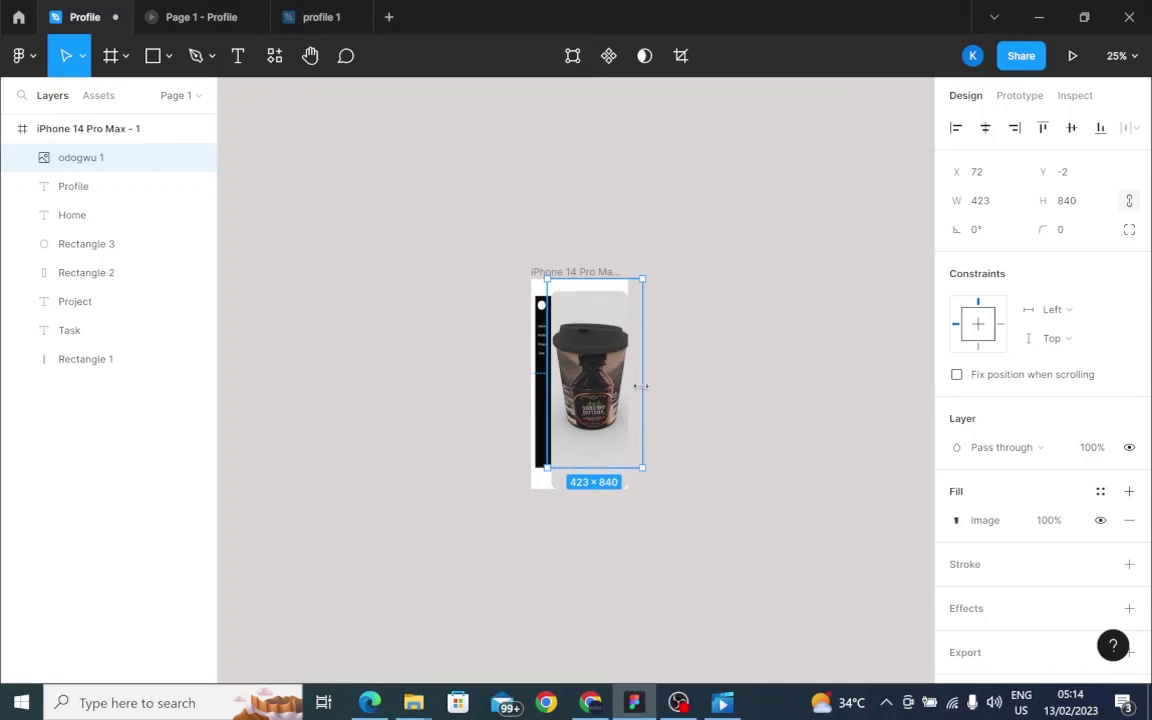
{"action": "left_click_drag", "start_coordinate": [644, 386], "coordinate": [635, 387]}
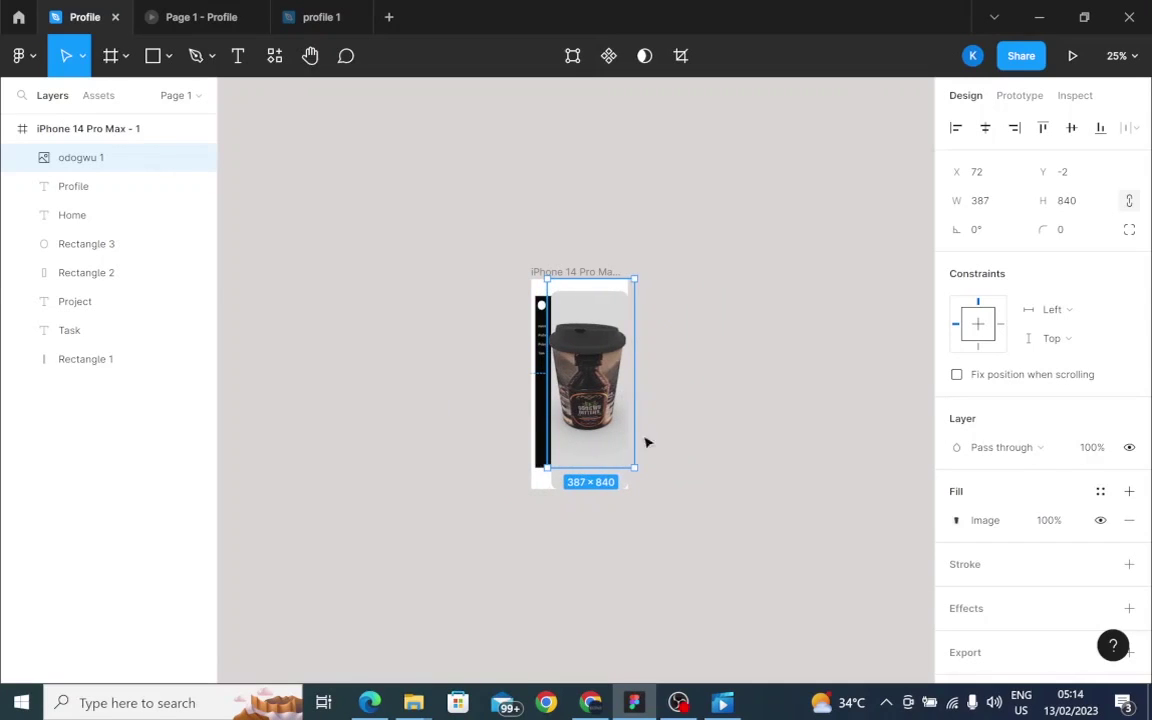
{"action": "left_click_drag", "start_coordinate": [585, 462], "coordinate": [588, 414]}
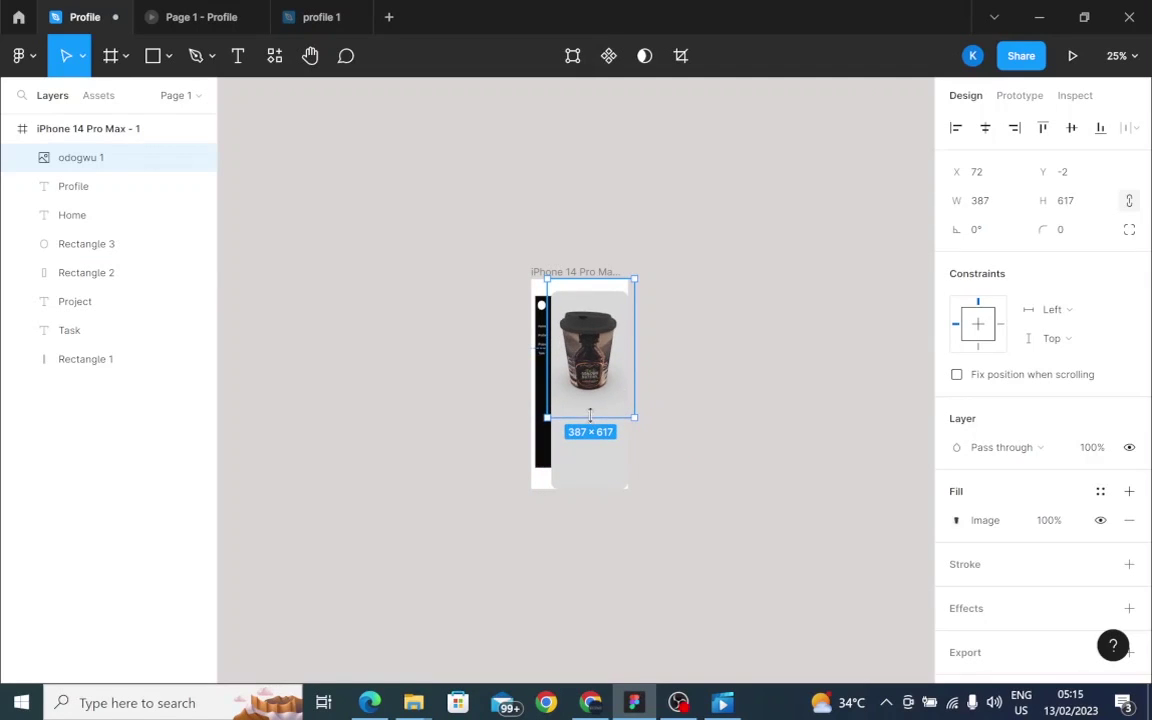
At 50% zoom, scale the cup image to 263 × 435 and position it at X 110, Y 46.
{"action": "left_click", "coordinate": [1137, 59]}
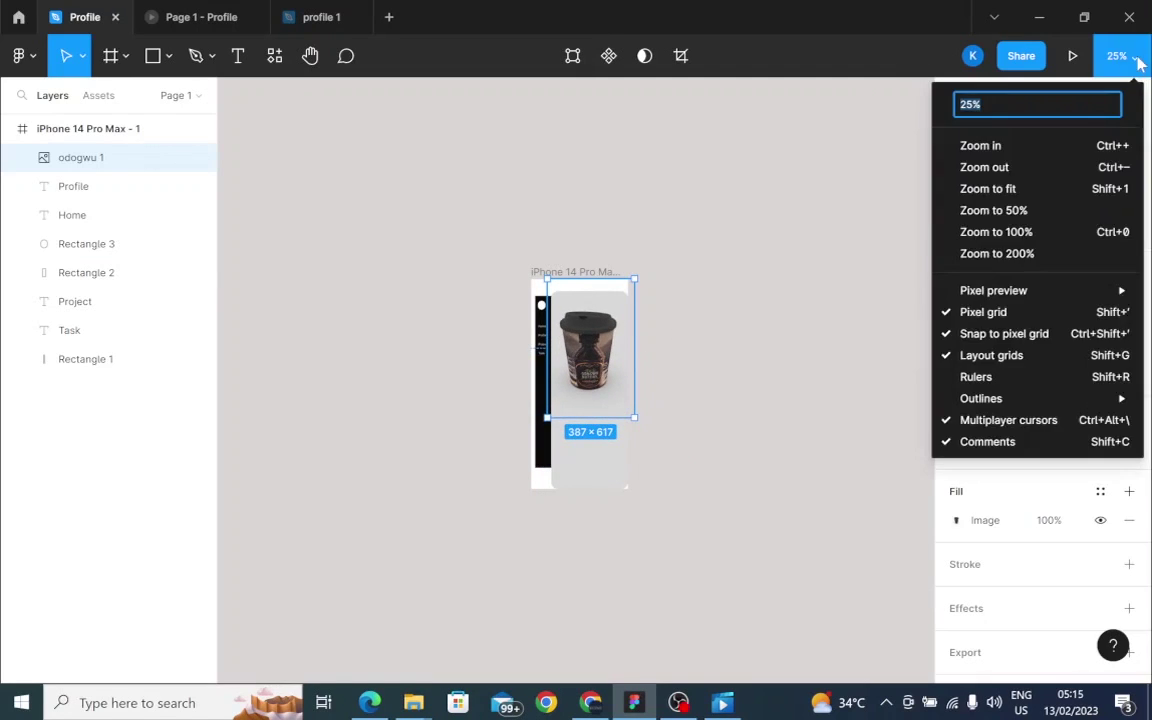
{"action": "left_click", "coordinate": [1000, 149]}
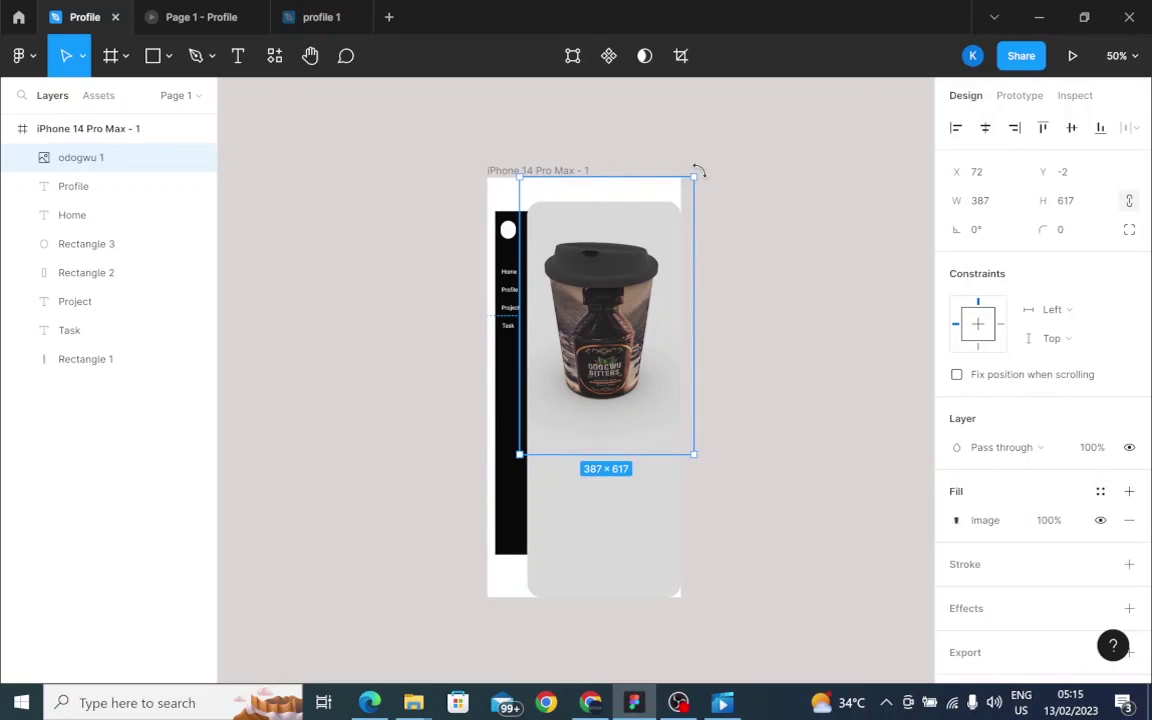
{"action": "left_click_drag", "start_coordinate": [686, 173], "coordinate": [671, 243]}
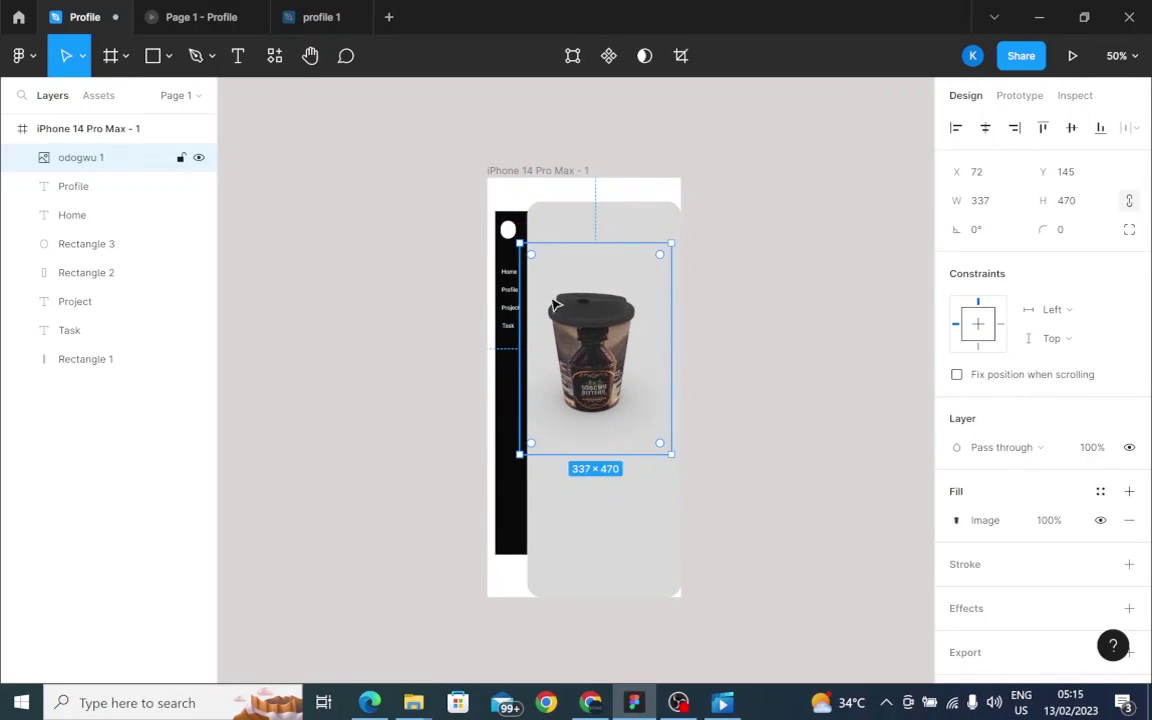
{"action": "left_click_drag", "start_coordinate": [518, 306], "coordinate": [536, 306]}
{"action": "left_click_drag", "start_coordinate": [610, 361], "coordinate": [613, 316]}
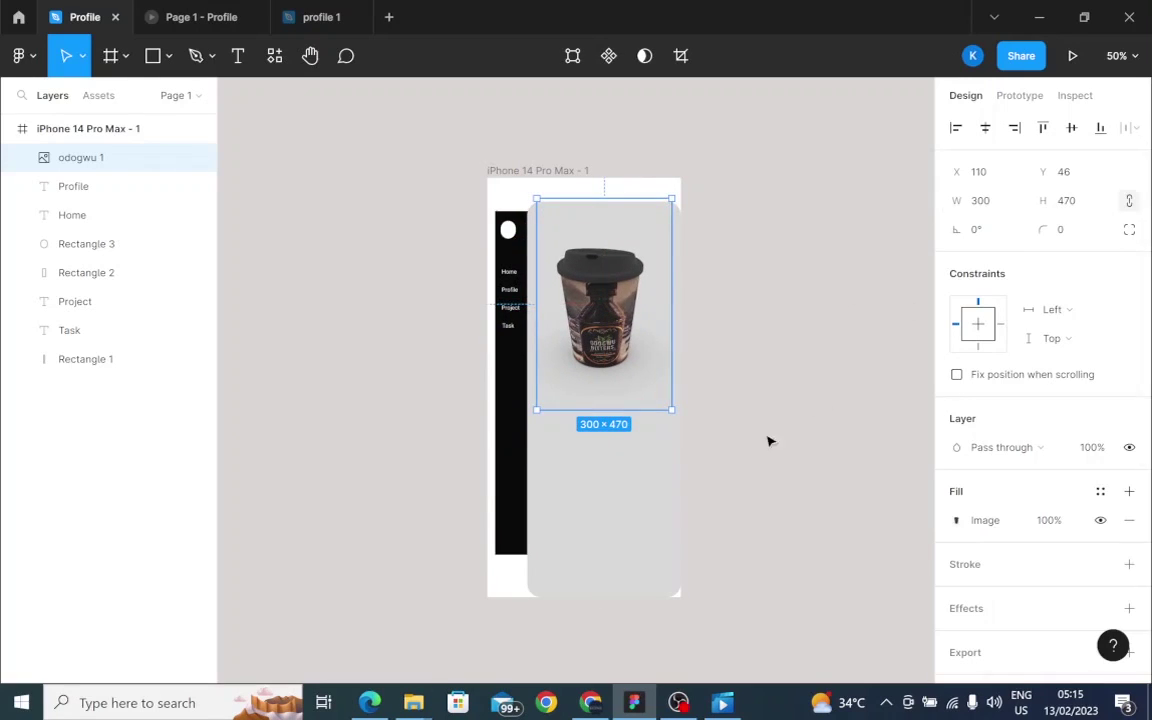
{"action": "left_click_drag", "start_coordinate": [668, 406], "coordinate": [655, 396]}
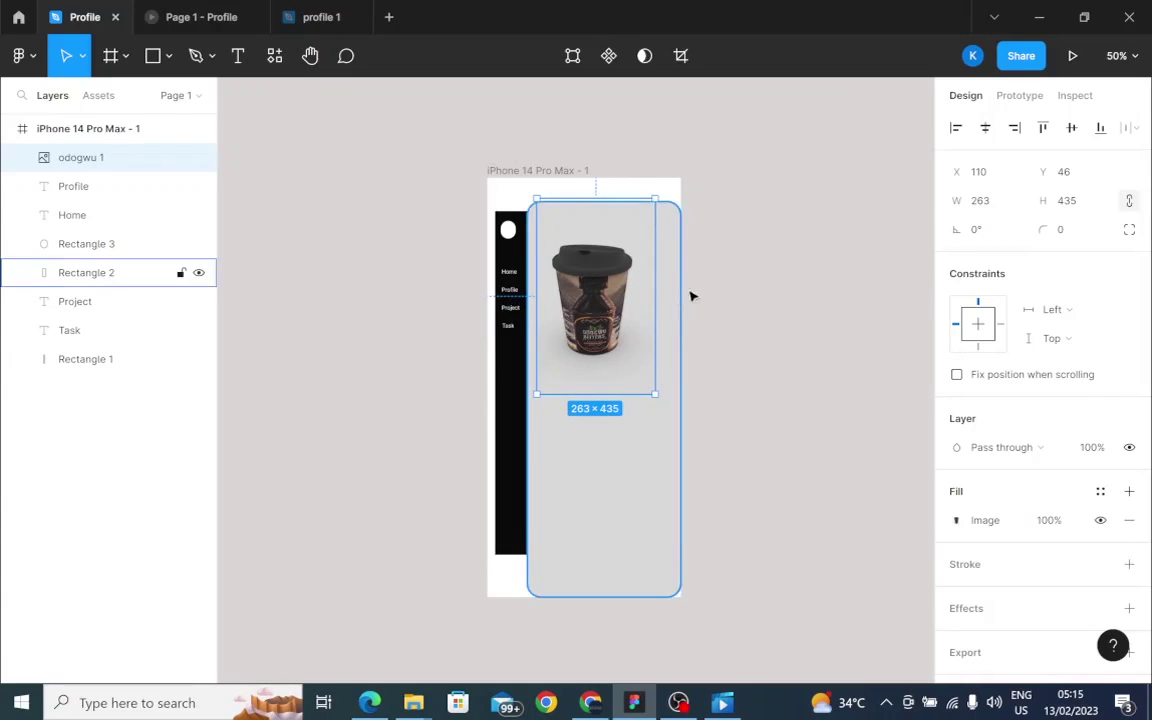
{"action": "left_click", "coordinate": [799, 300]}
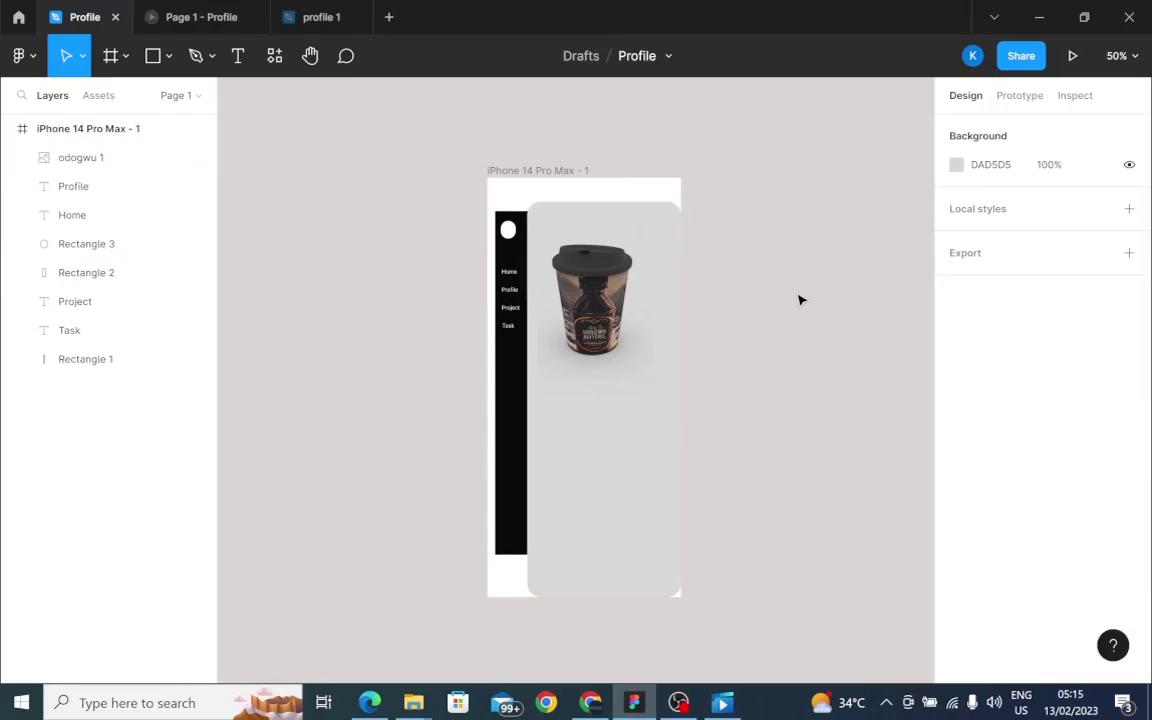